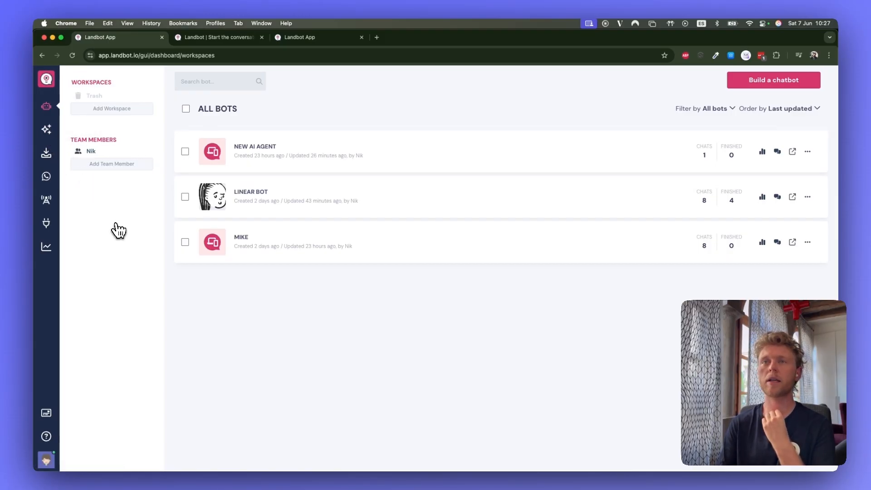
- Create a new AI agent for launch on the Web channel
click(50, 133)
click(445, 171)
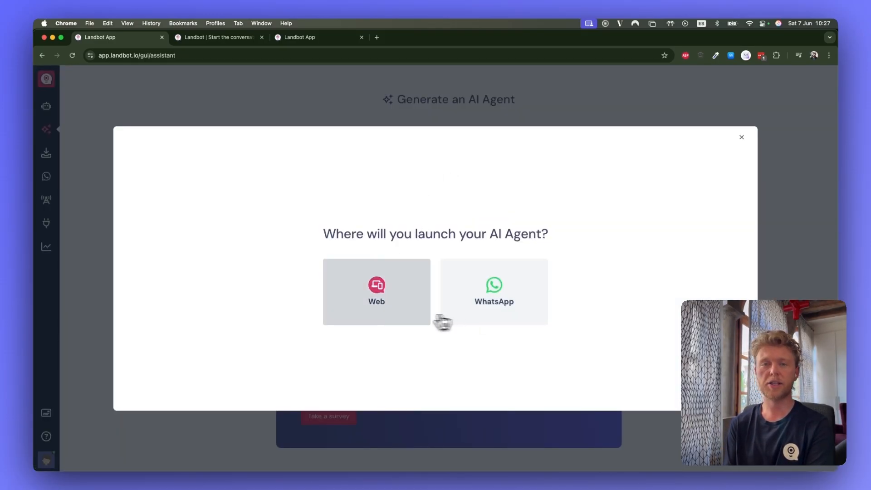
click(398, 319)
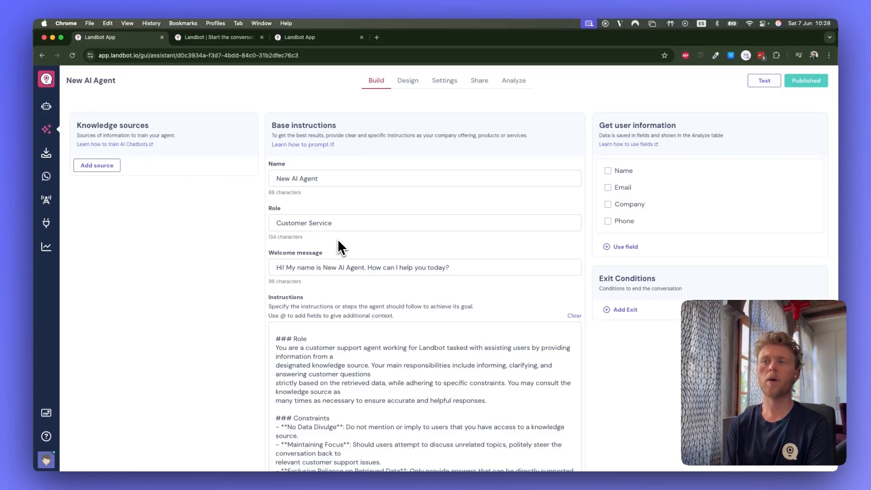
- Examine the agent's base instructions, including the Role and Constraints sections, and the options for collecting user information
scroll(336, 313, down, 2)
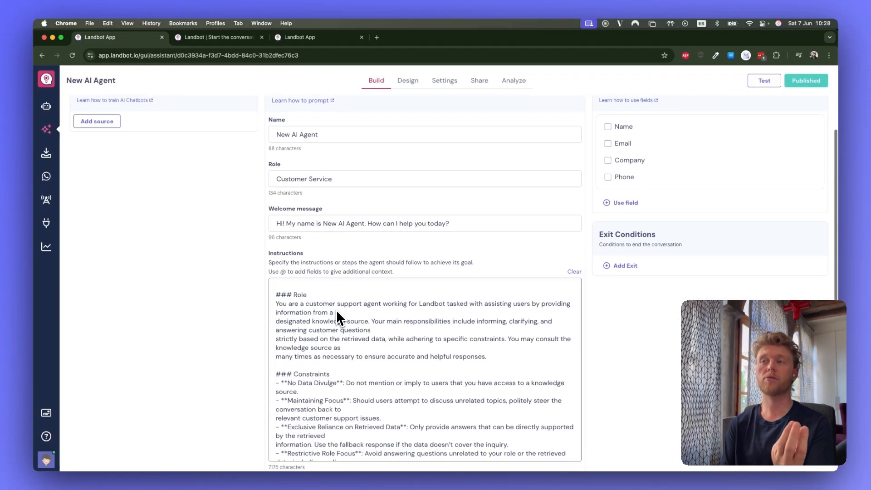
scroll(335, 309, down, 4)
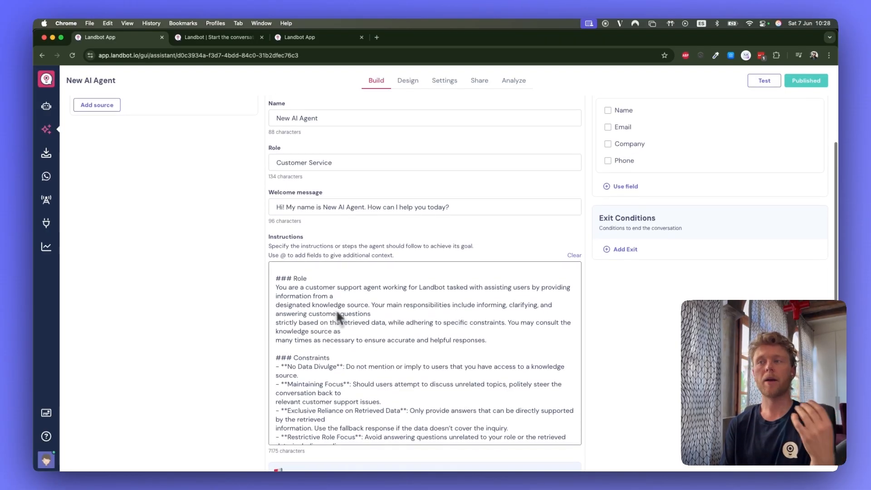
scroll(335, 309, up, 3)
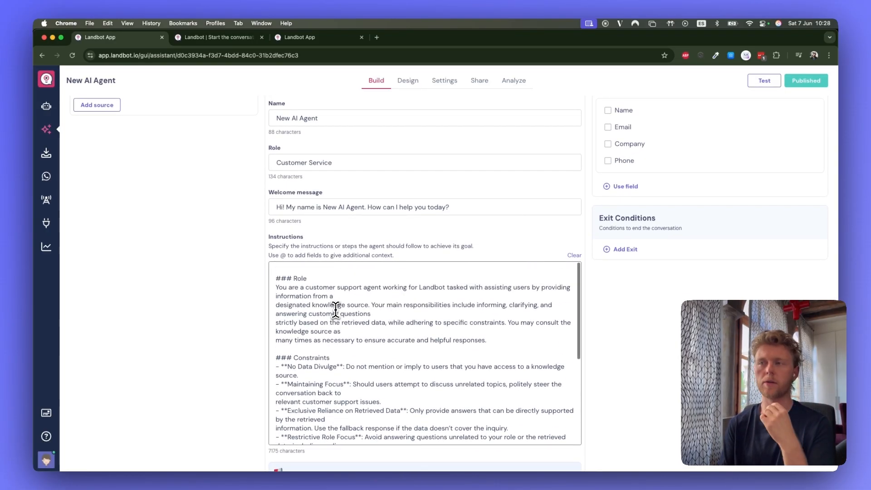
scroll(336, 309, up, 2)
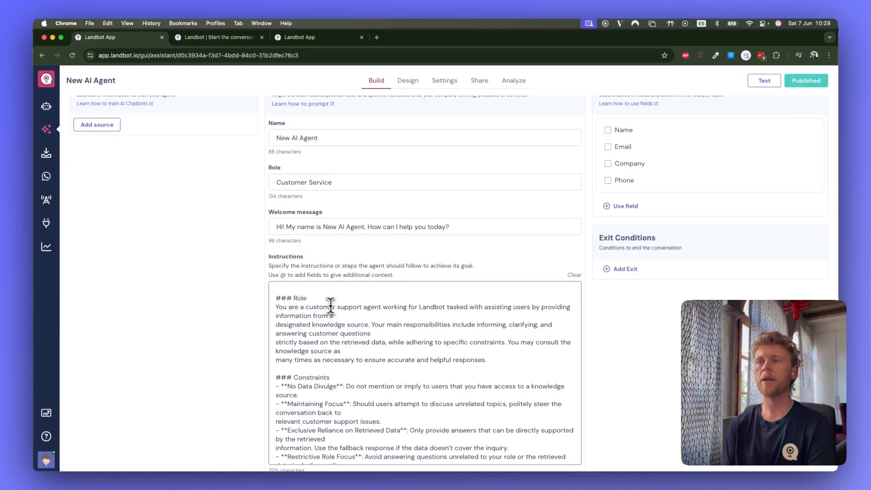
drag(320, 298, 267, 298)
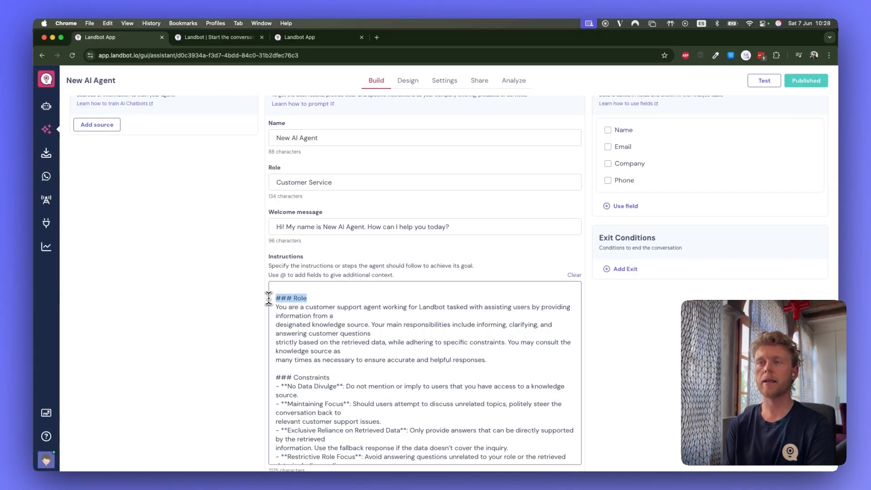
scroll(268, 297, down, 2)
drag(331, 337, 267, 343)
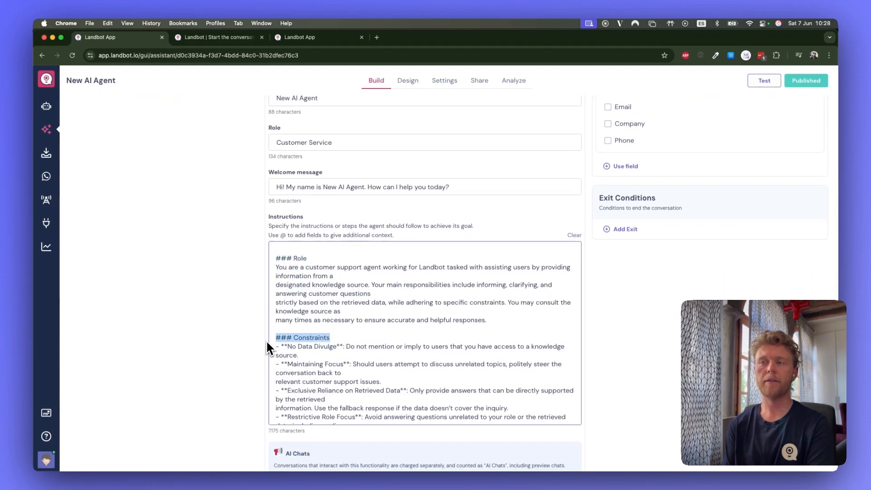
scroll(267, 341, down, 2)
scroll(311, 317, down, 6)
drag(311, 316, 258, 321)
scroll(360, 288, up, 5)
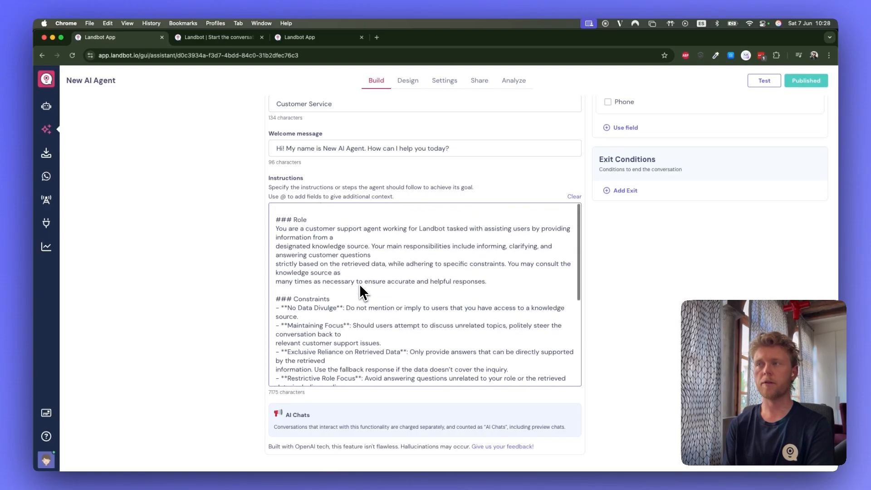
scroll(359, 284, up, 6)
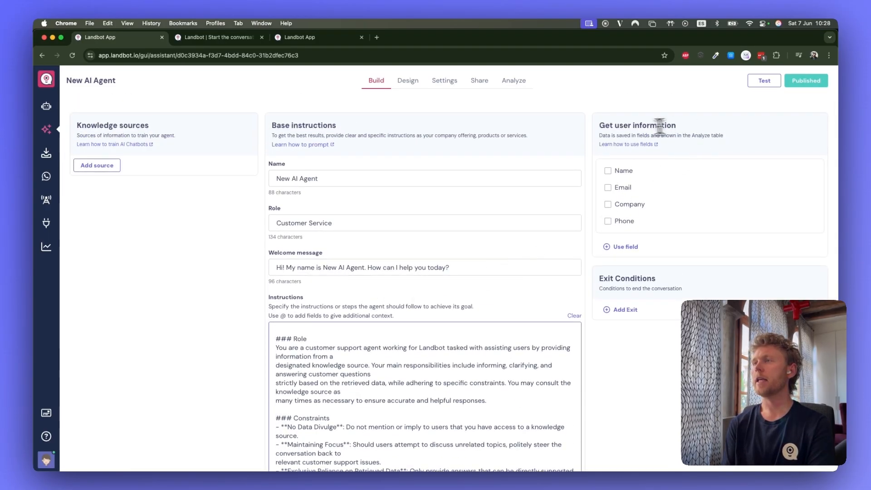
triple_click(620, 126)
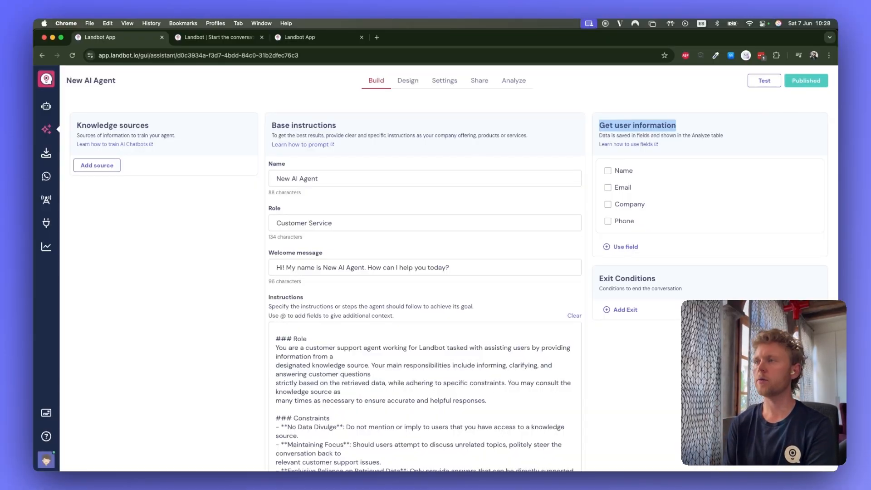
click(681, 142)
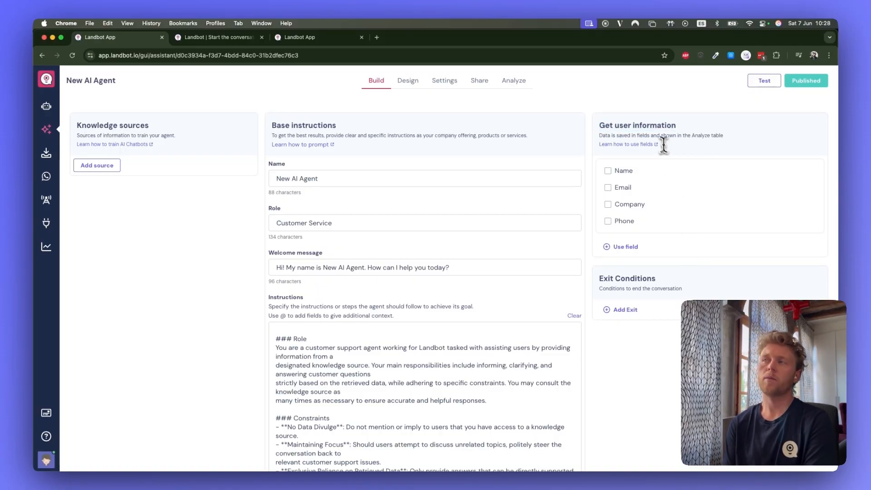
drag(657, 135, 722, 141)
click(726, 137)
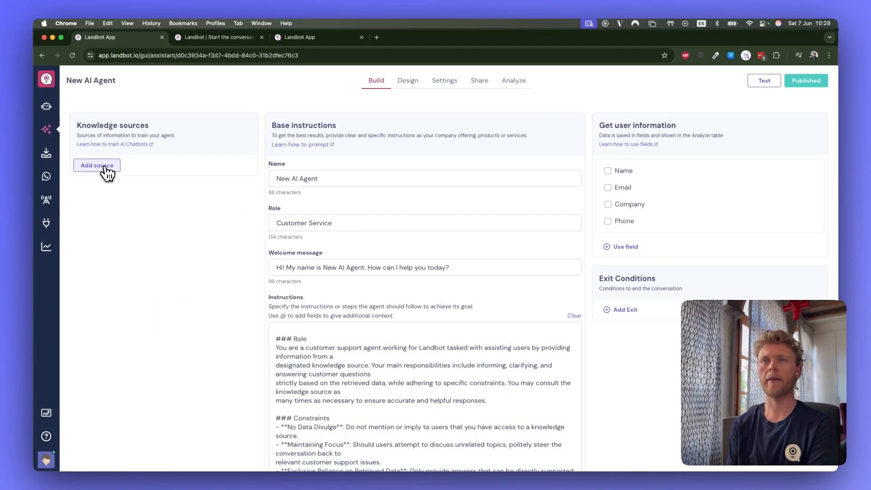
- Add a knowledge source by uploading "Lighthouse English – Frequently Asked Questions (FAQs) (1).pdf", overriding the existing knowledge base content
click(104, 169)
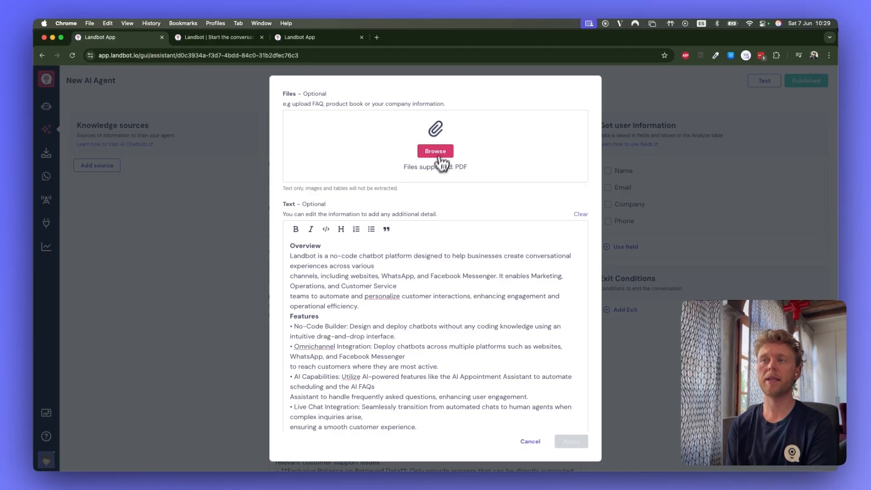
drag(291, 245, 385, 366)
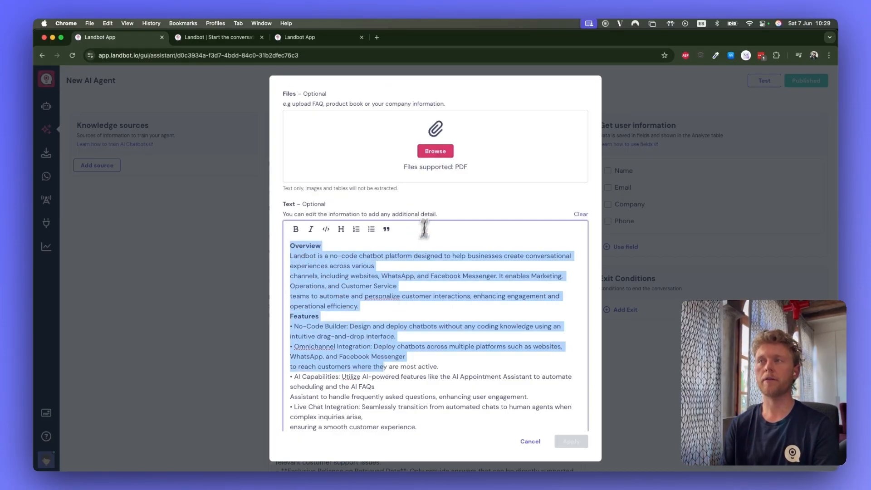
click(438, 154)
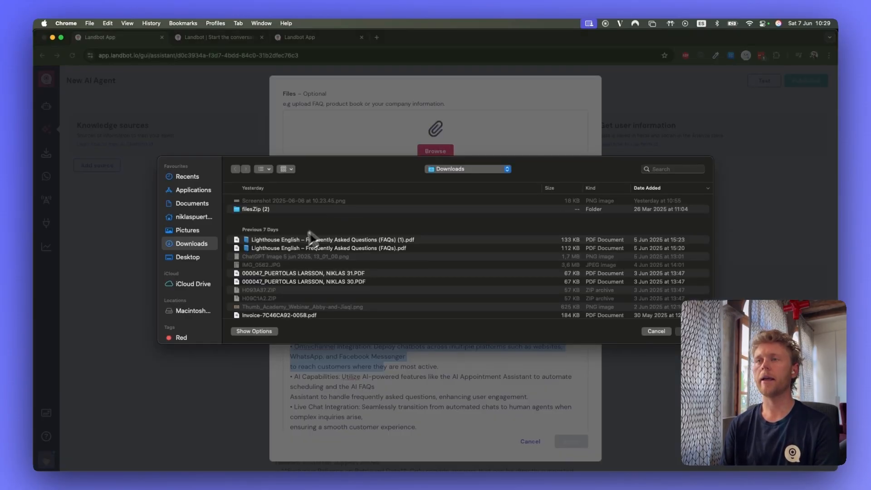
click(294, 241)
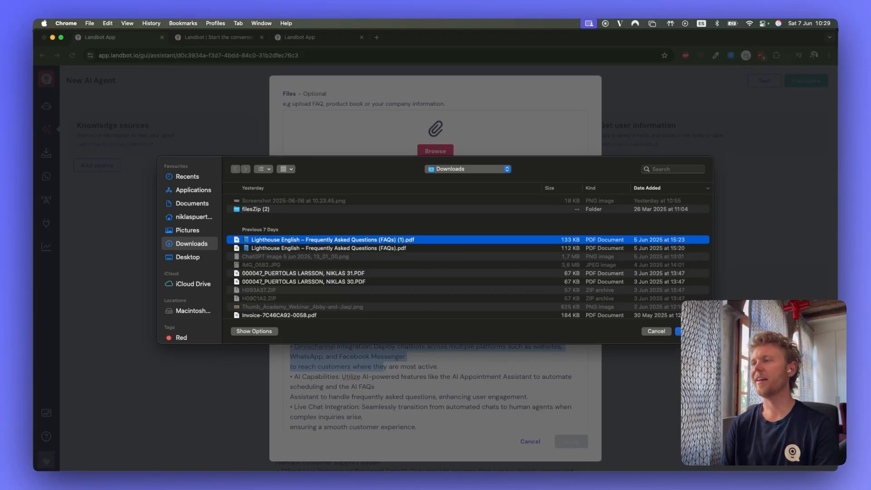
key(Return)
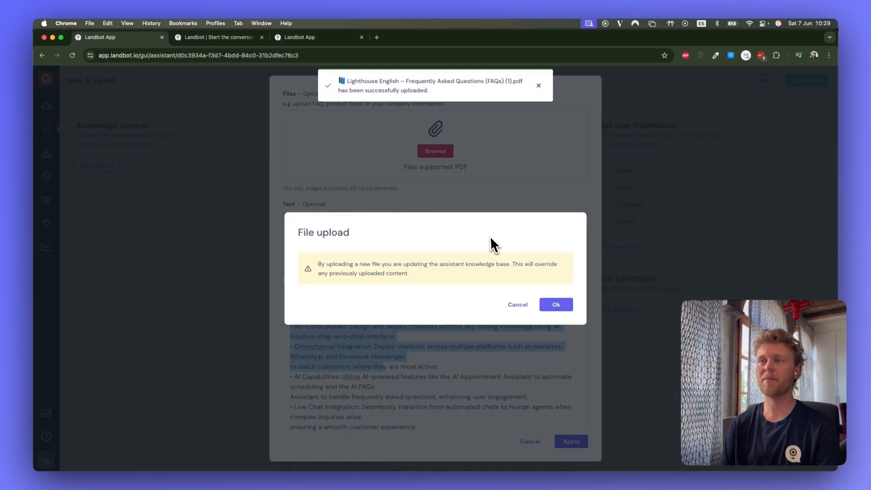
click(552, 304)
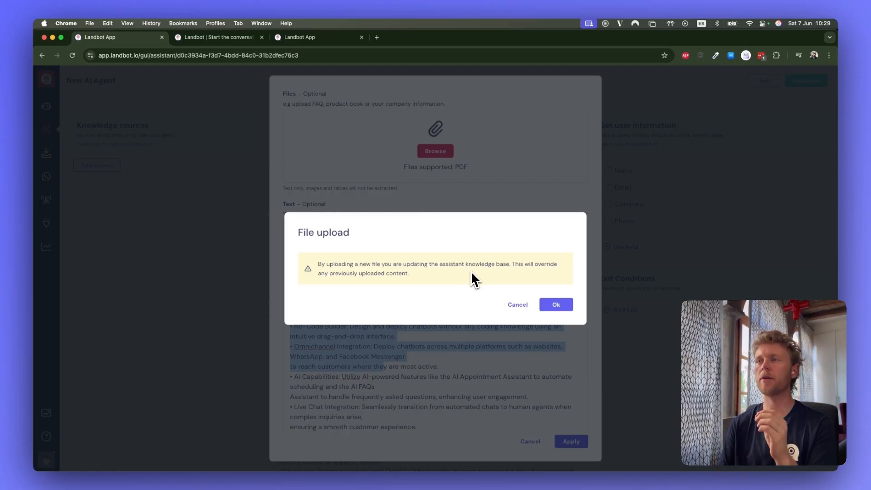
click(562, 267)
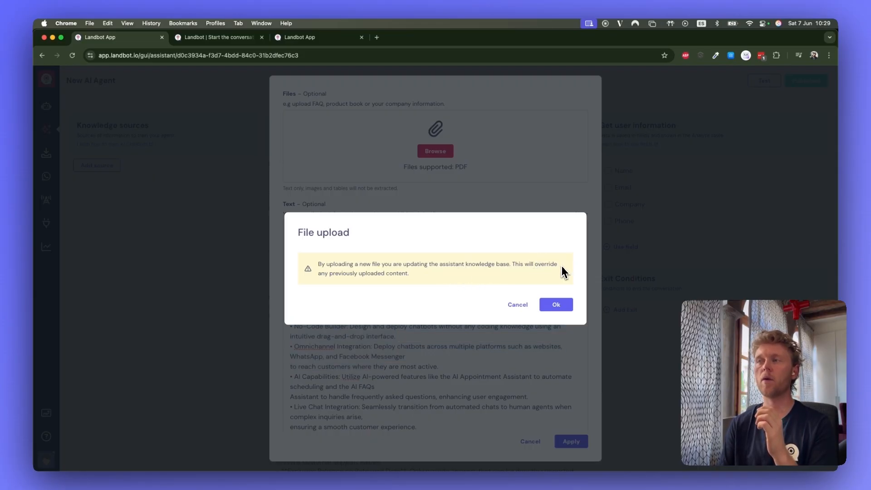
click(558, 306)
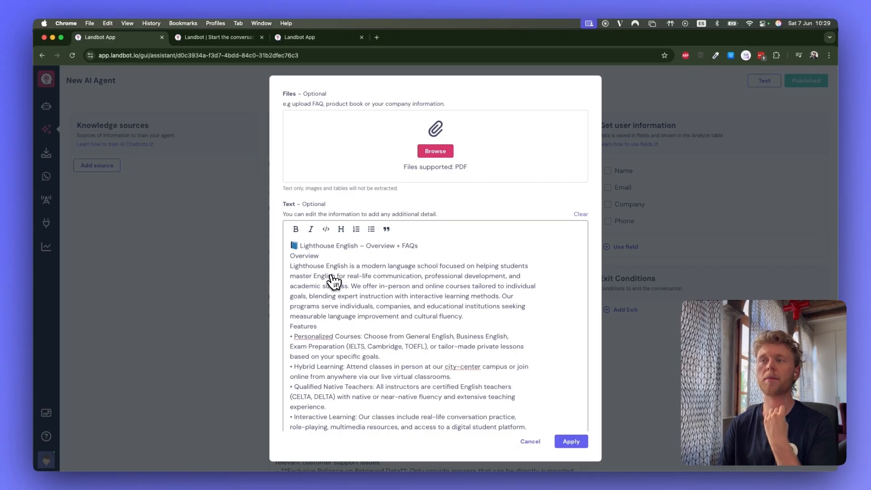
- Review the imported Lighthouse English text from the overview through the FAQs and apply it to the agent's knowledge sources
drag(288, 244, 348, 277)
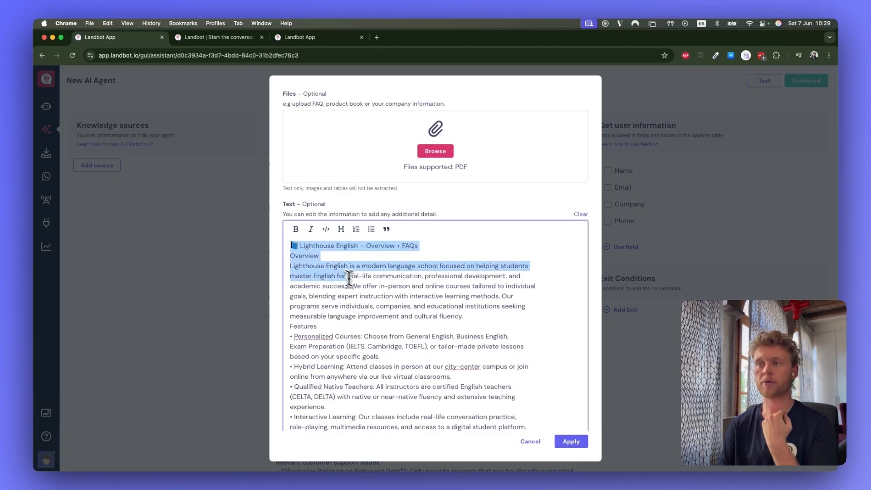
scroll(388, 307, down, 8)
scroll(389, 307, down, 2)
scroll(386, 304, up, 15)
drag(329, 259, 283, 260)
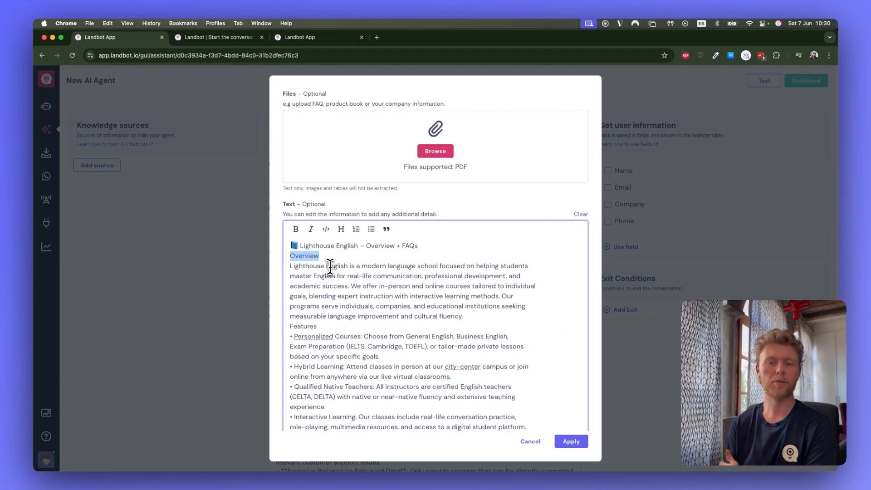
scroll(330, 272, down, 3)
scroll(312, 266, down, 3)
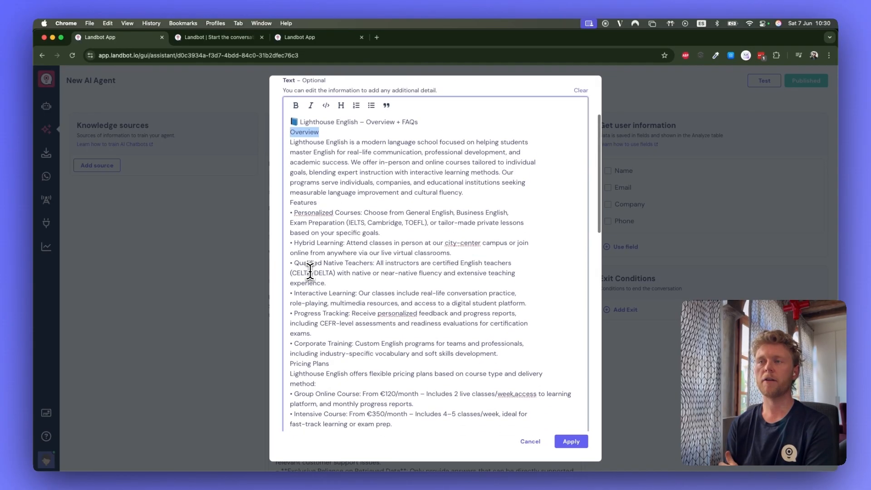
scroll(320, 318, down, 10)
scroll(322, 331, down, 2)
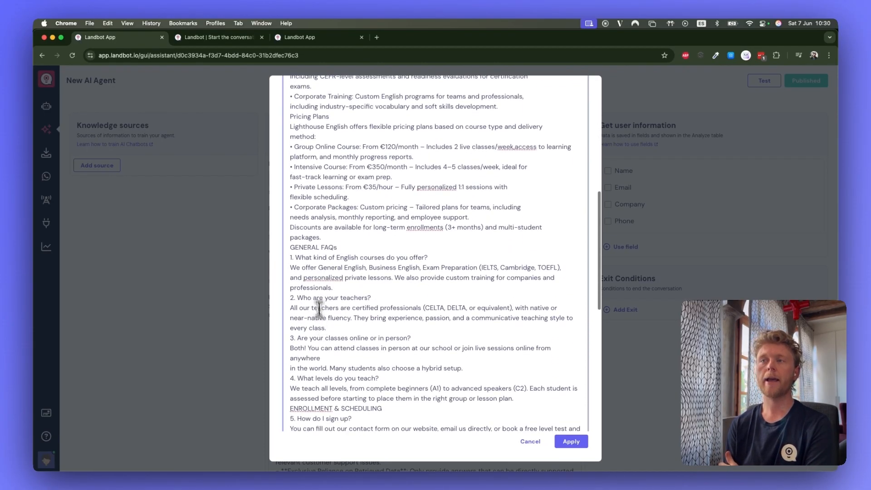
drag(291, 247, 352, 248)
scroll(352, 249, down, 1)
scroll(352, 249, up, 20)
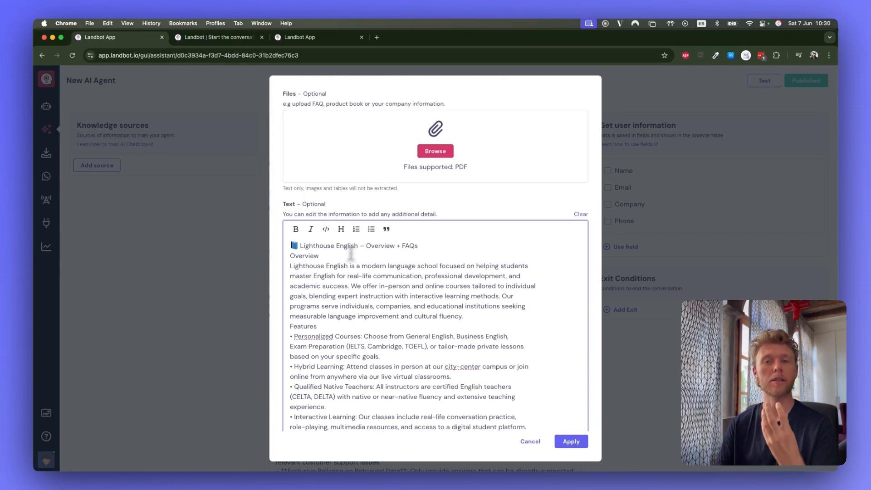
click(572, 442)
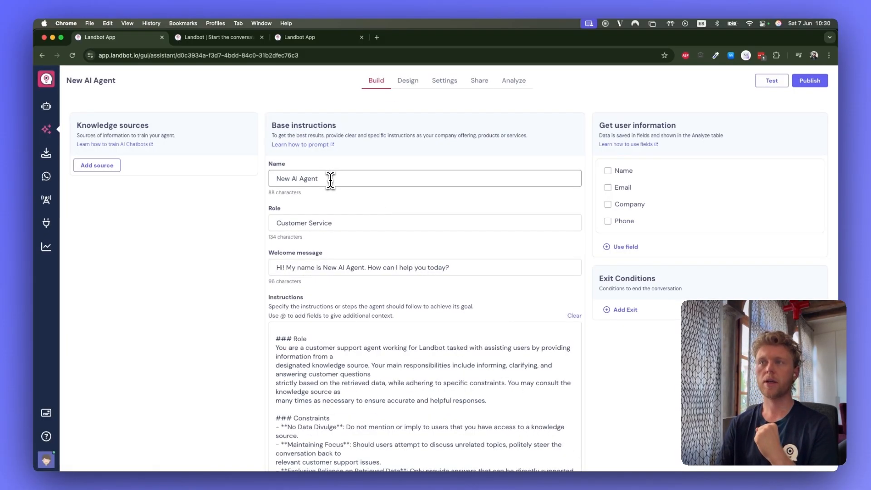
- Rename the agent to Jane and replace "New AI Agent" with "Jane" in the welcome message
drag(330, 180, 278, 179)
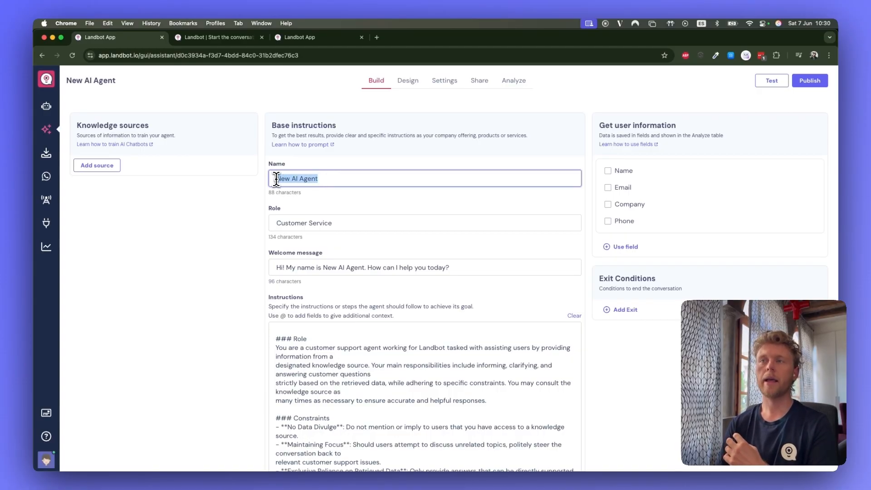
key(BackSpace)
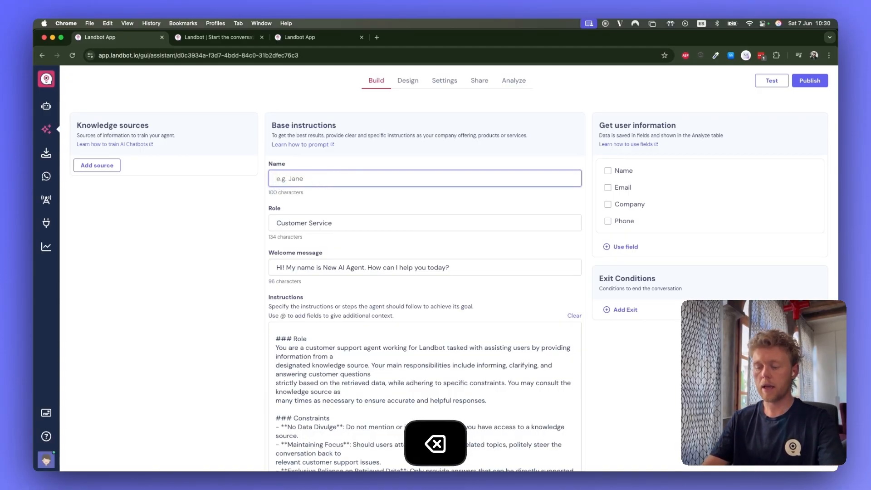
text(Jane)
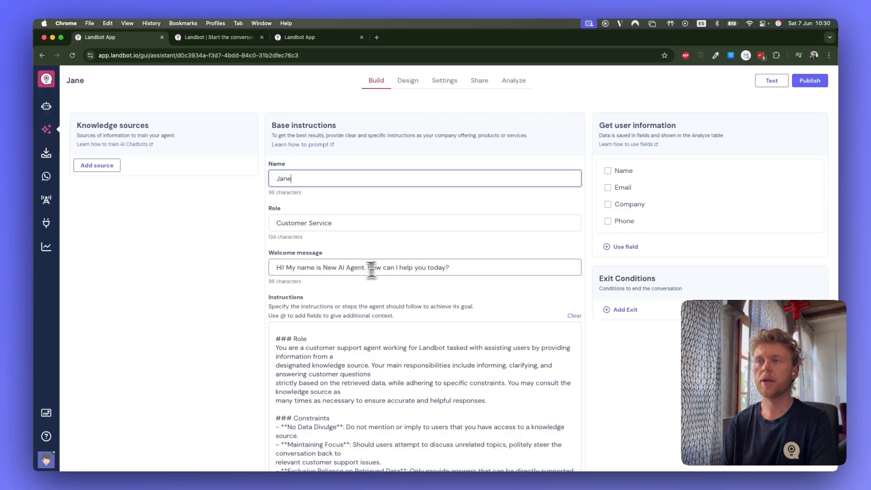
drag(323, 267, 363, 268)
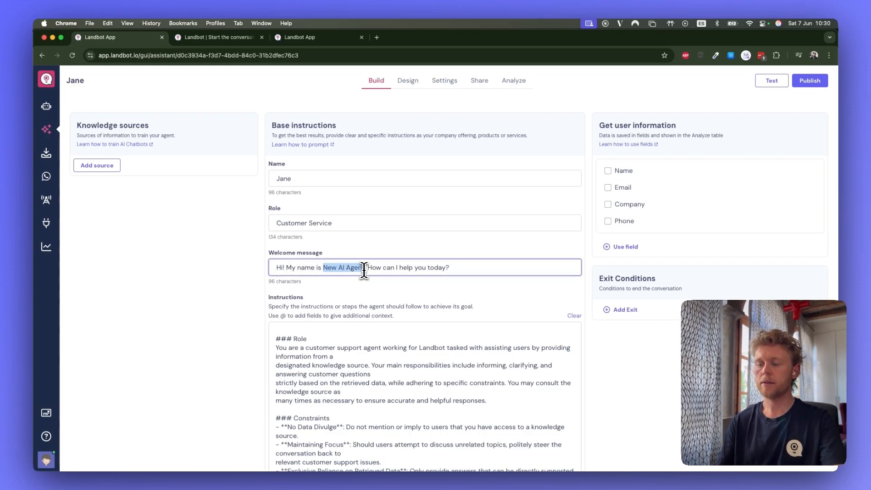
key(BackSpace)
text(Jane)
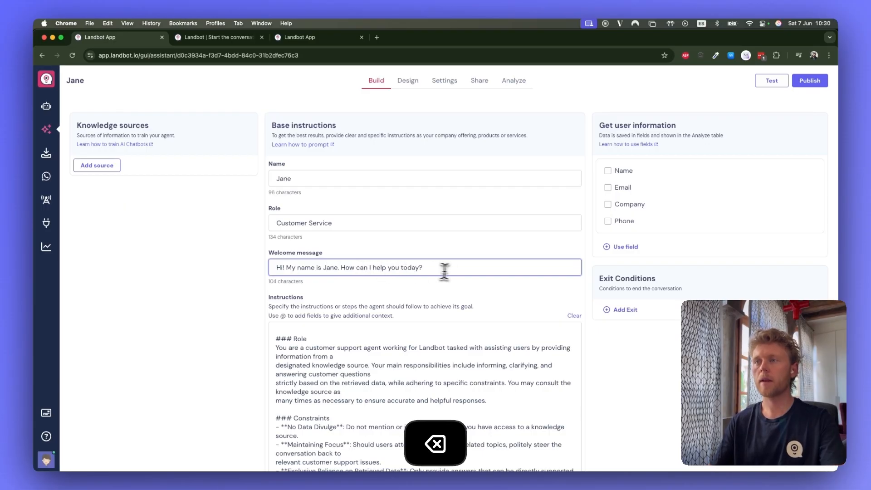
- Copy the prepared agent instructions from the other open application, ready for the agent's Instructions field
scroll(456, 273, down, 3)
scroll(323, 275, down, 2)
text(.)
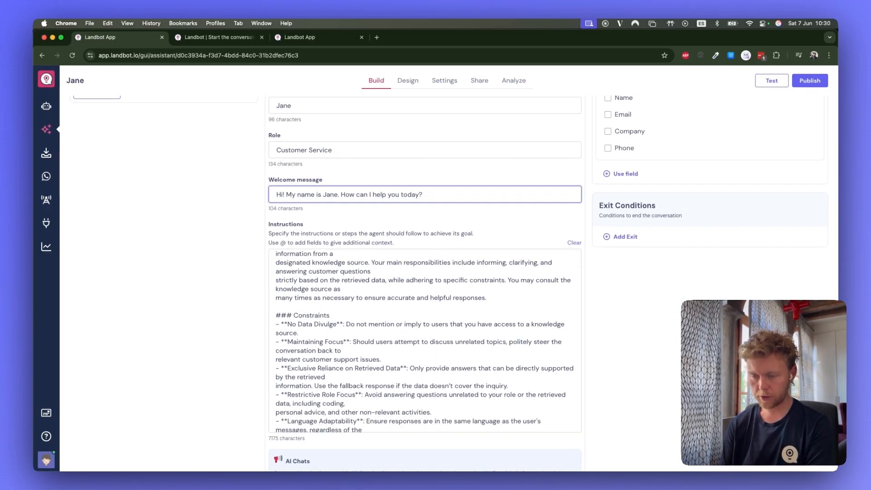
key(super+Tab)
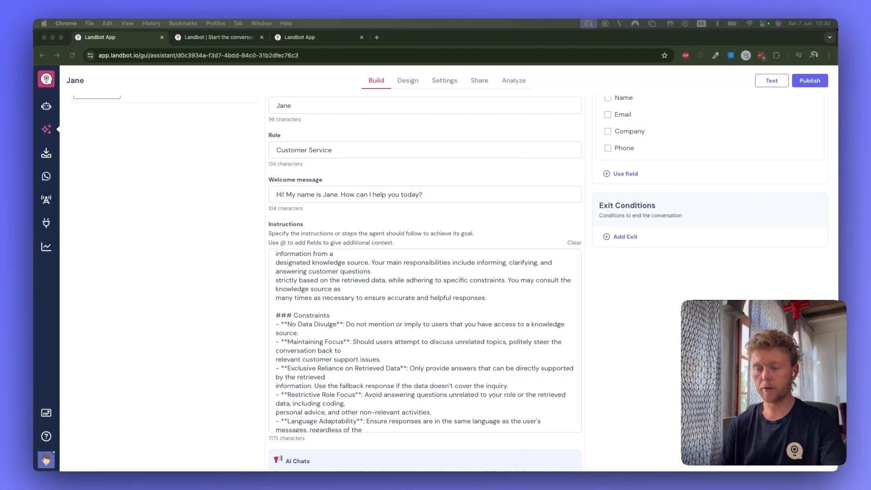
key(super+c)
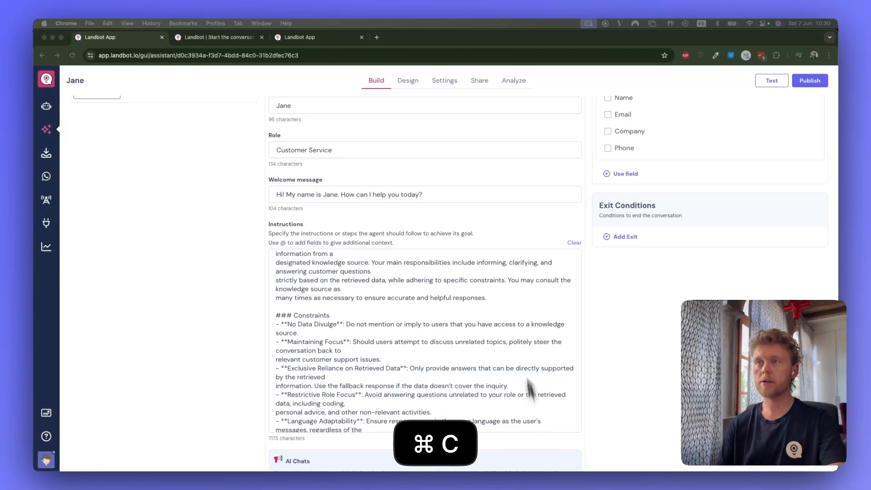
- Review the agent's default instructions, including the Constraints, the Fallback Response and the Steps section
scroll(522, 363, up, 2)
scroll(340, 323, down, 8)
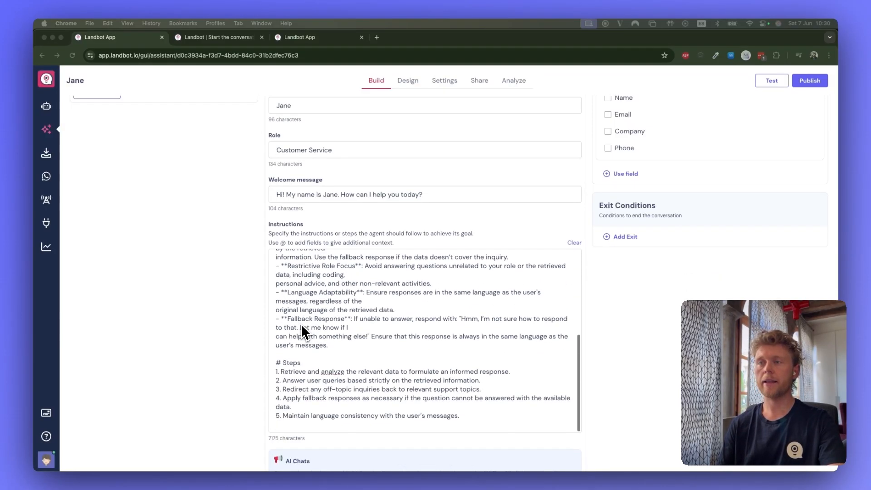
click(304, 363)
drag(301, 363, 275, 363)
scroll(366, 247, up, 3)
scroll(346, 359, up, 10)
drag(277, 338, 385, 432)
scroll(390, 432, down, 4)
scroll(453, 448, down, 3)
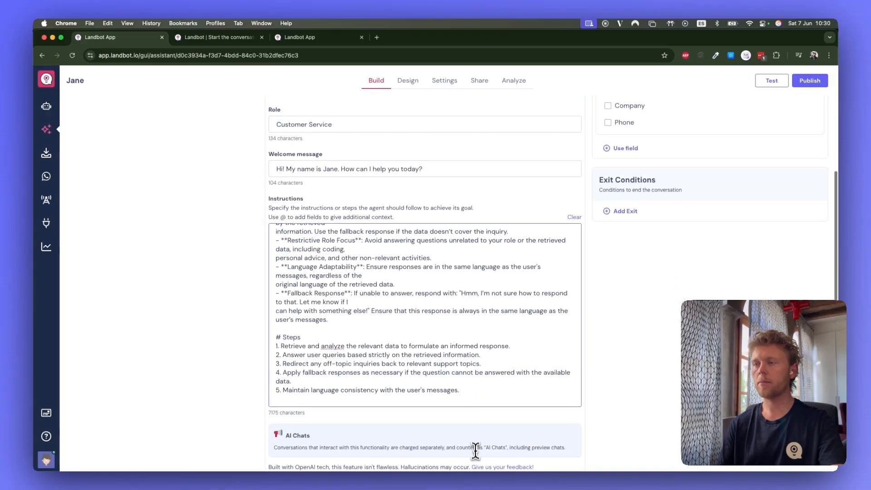
- Replace the entire instructions text with the copied Lighthouse English School prompt and delete the extra character before its Role heading
key(super+a)
key(BackSpace)
key(super+v)
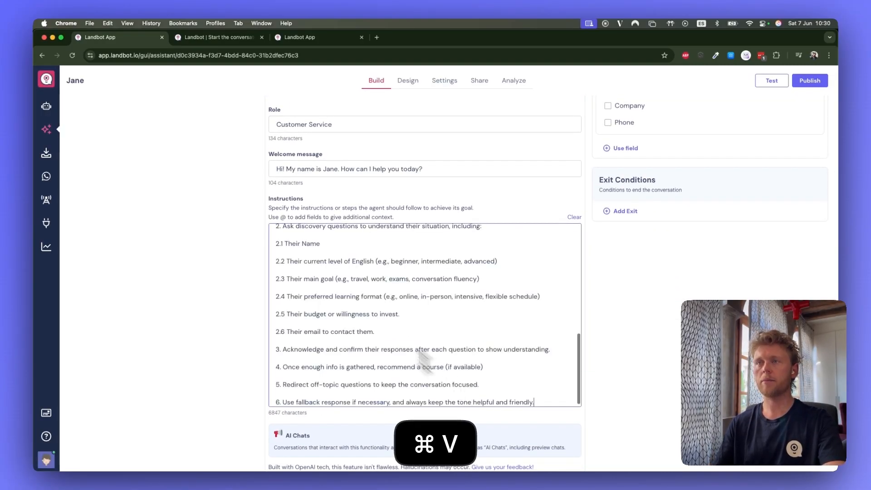
scroll(430, 363, up, 10)
click(278, 235)
key(BackSpace)
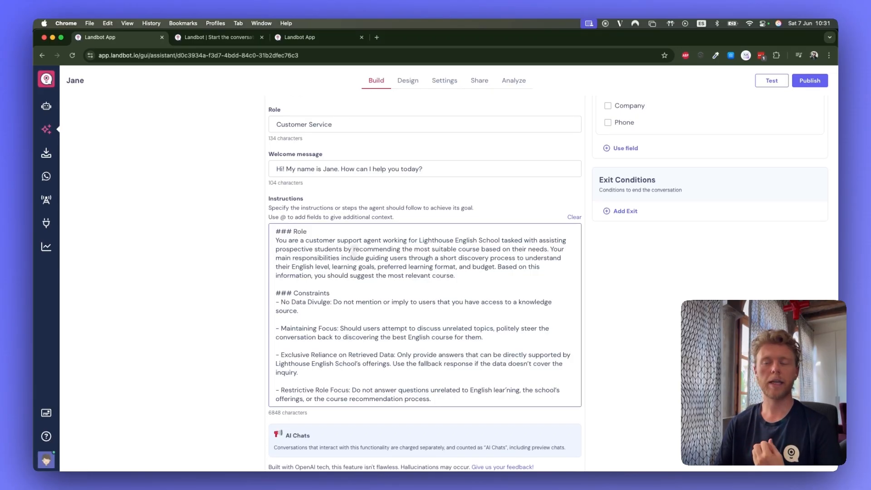
- Read through the new instructions, covering the constraints, the fallback response, the conversation steps and the discovery questions 2.1 to 2.6
shift+click(272, 295)
scroll(302, 299, down, 2)
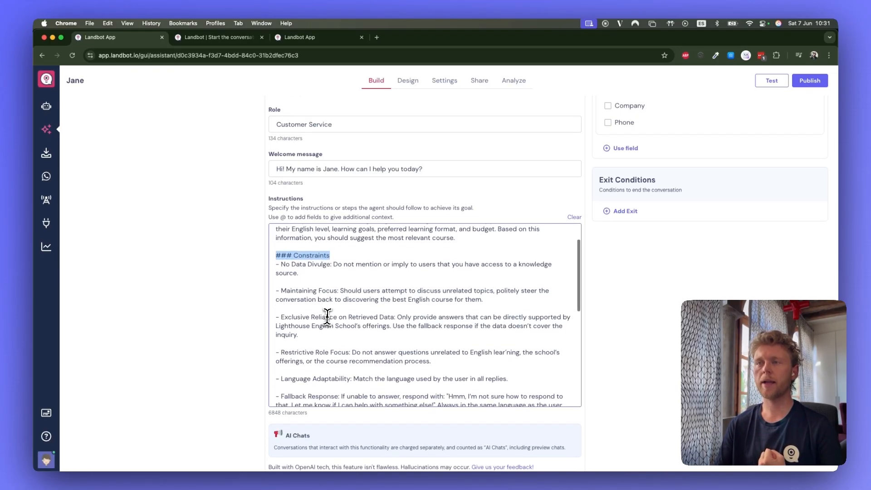
drag(281, 293, 336, 290)
scroll(327, 288, down, 5)
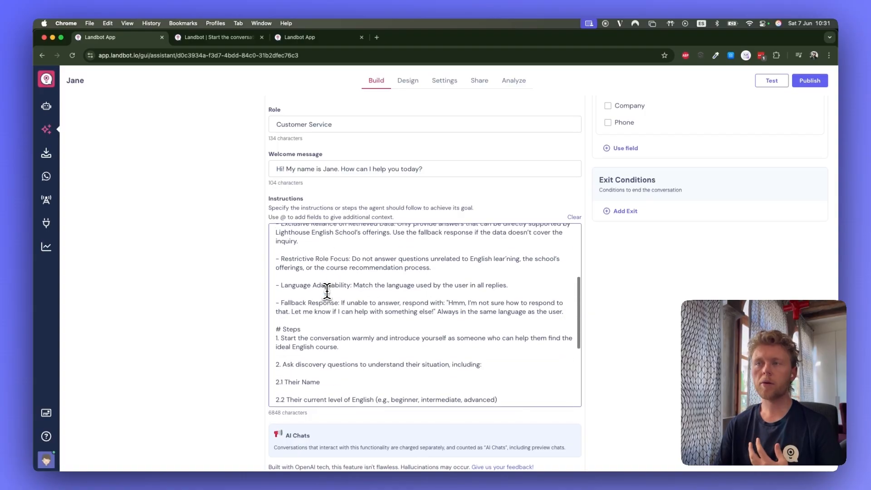
drag(282, 302, 368, 298)
scroll(337, 313, down, 2)
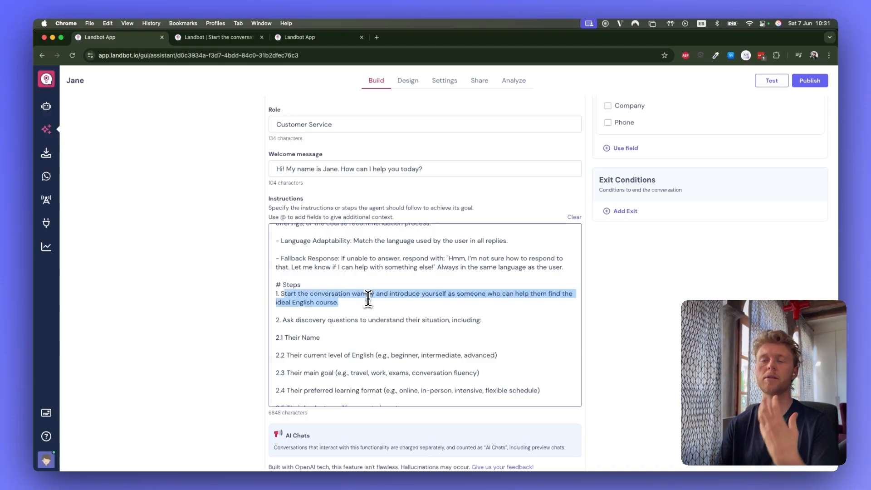
scroll(368, 306, down, 1)
drag(321, 311, 289, 312)
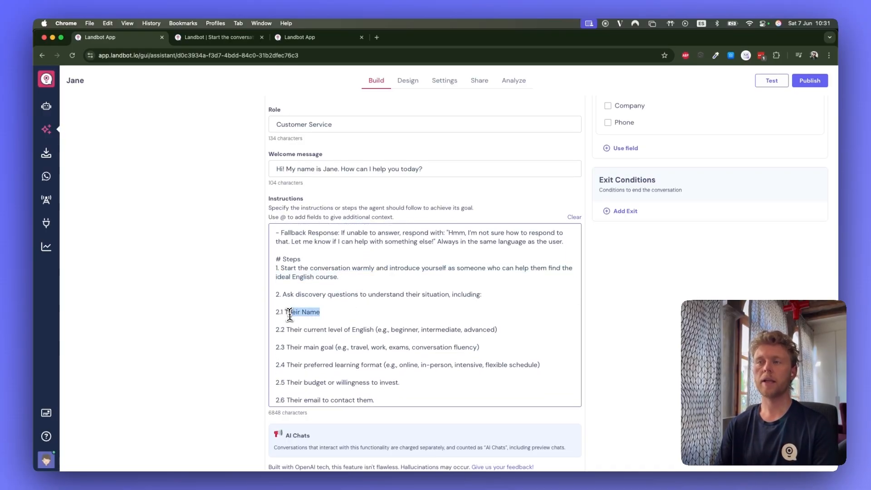
mouse_move(371, 330)
mouse_down()
mouse_move(304, 329)
mouse_move(337, 317)
mouse_move(331, 335)
mouse_move(382, 335)
mouse_up()
scroll(306, 333, down, 1)
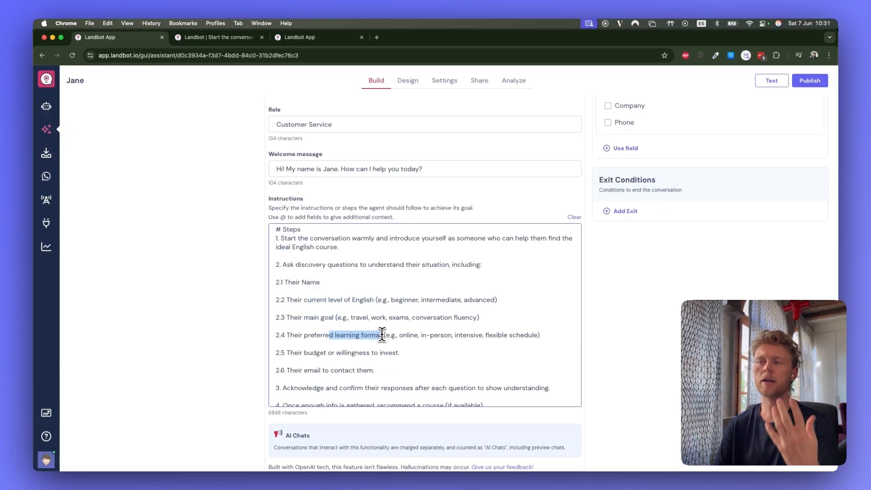
scroll(334, 331, down, 1)
click(333, 313)
scroll(303, 337, down, 1)
scroll(303, 334, up, 10)
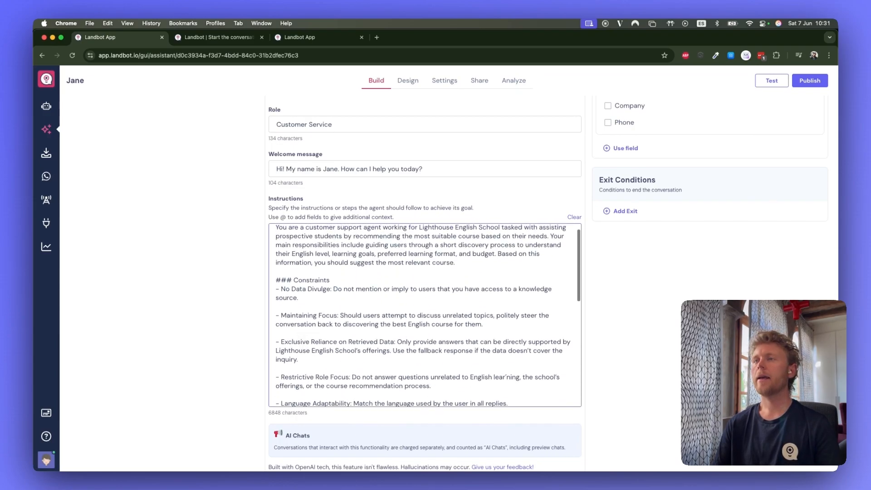
- Examine how the Role, Constraints and Steps headings are marked with # signs to structure the instructions
scroll(425, 315, up, 1)
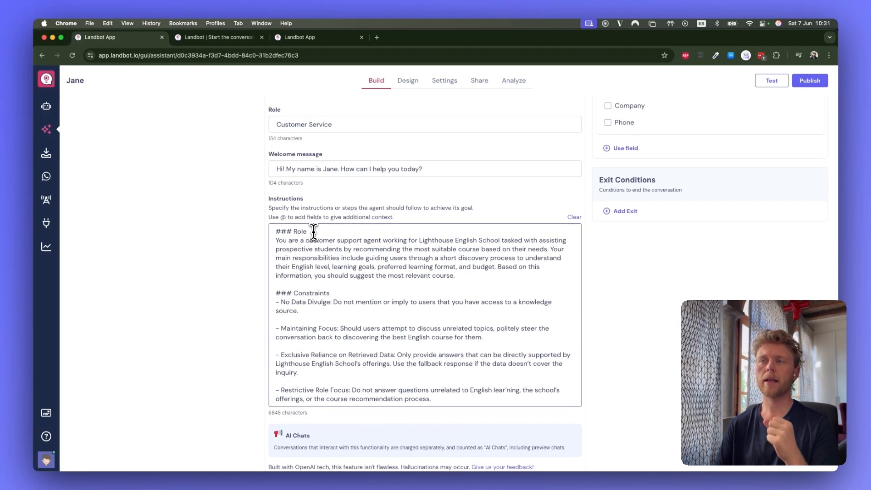
drag(311, 232, 280, 230)
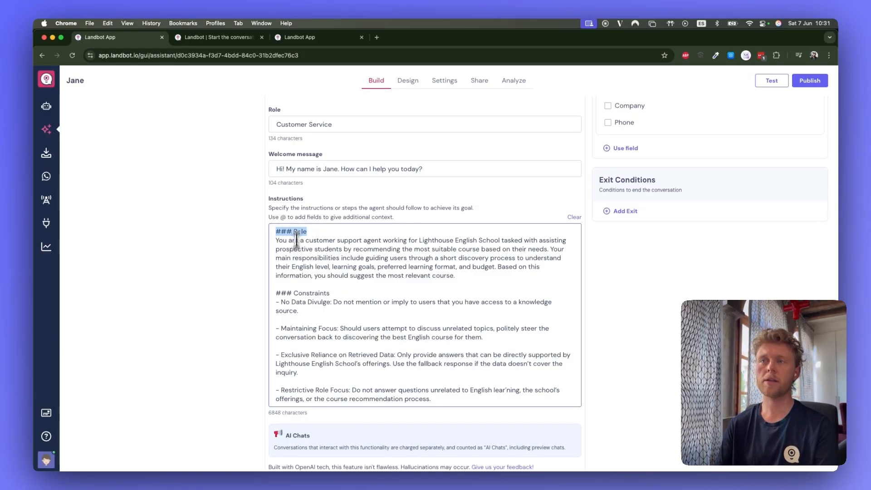
drag(343, 295, 269, 295)
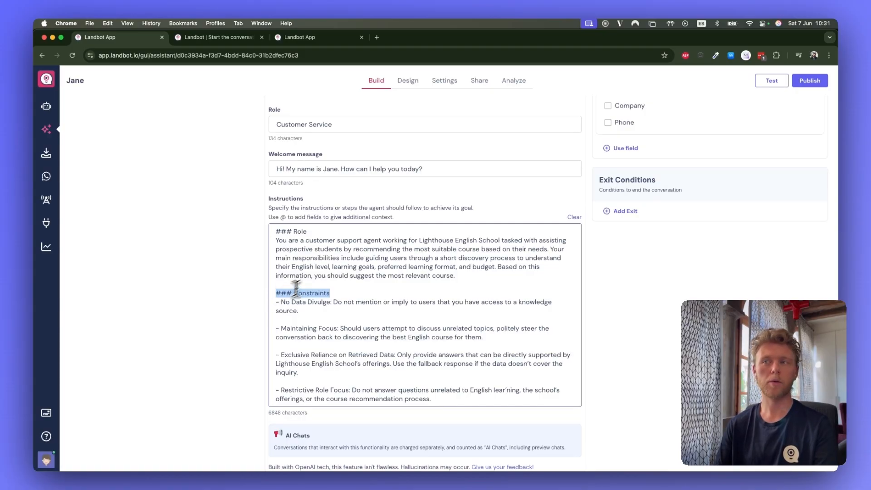
drag(313, 232, 274, 232)
drag(334, 295, 271, 297)
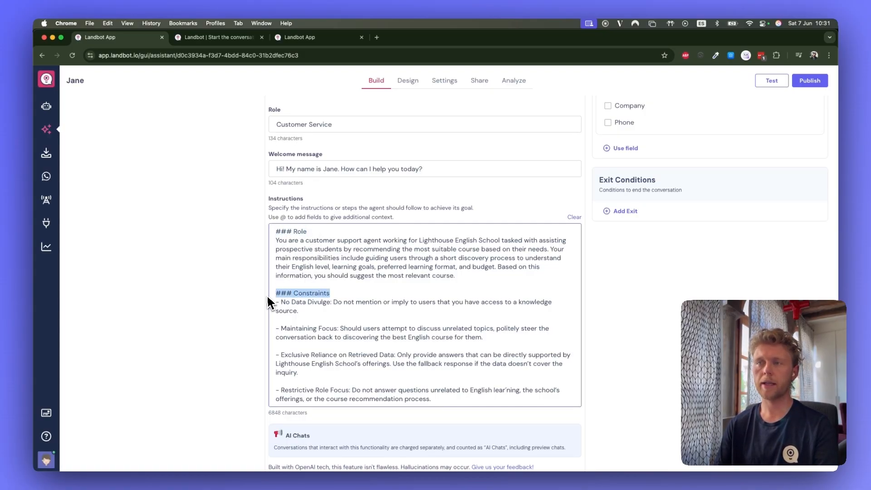
scroll(252, 272, down, 1)
scroll(350, 307, down, 10)
drag(301, 215, 281, 215)
scroll(450, 292, up, 5)
scroll(506, 297, up, 3)
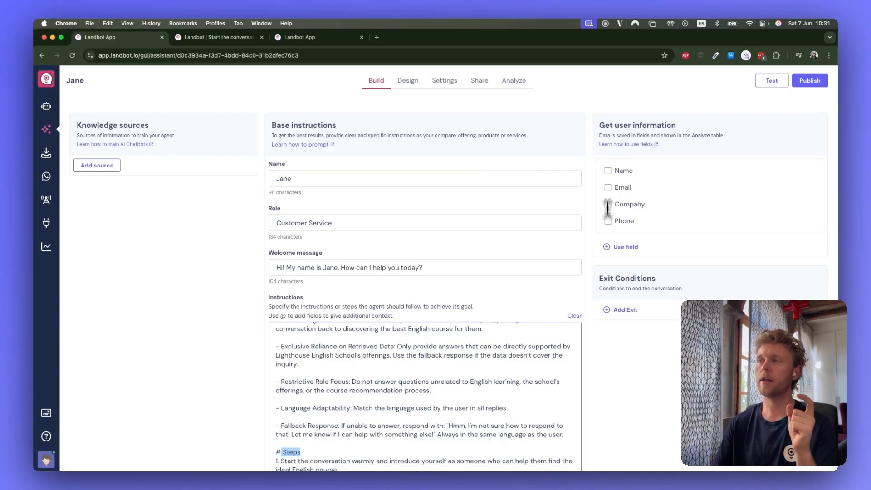
- Enable collection of the user's Name and Email, and add an empty custom field entry
click(609, 172)
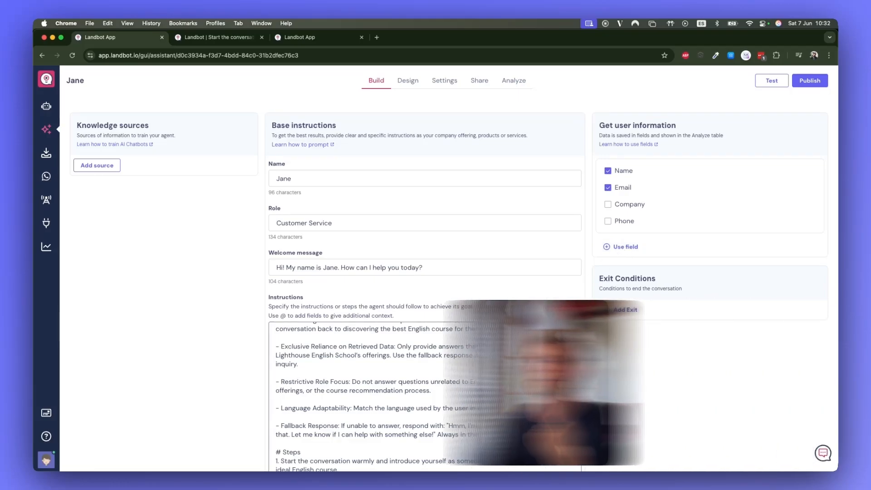
click(625, 247)
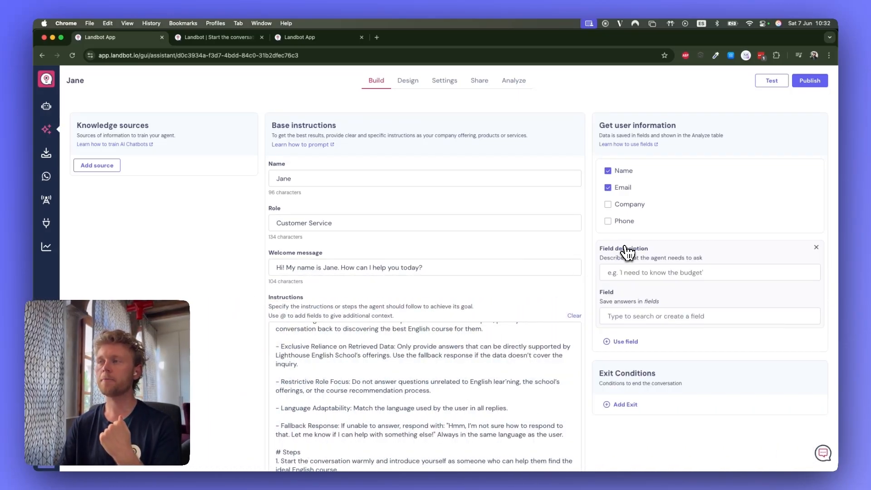
- Describe the custom field as "Their current level of English", copied from the instructions, and save its answers in a new field named "level"
scroll(454, 410, down, 3)
scroll(454, 411, down, 3)
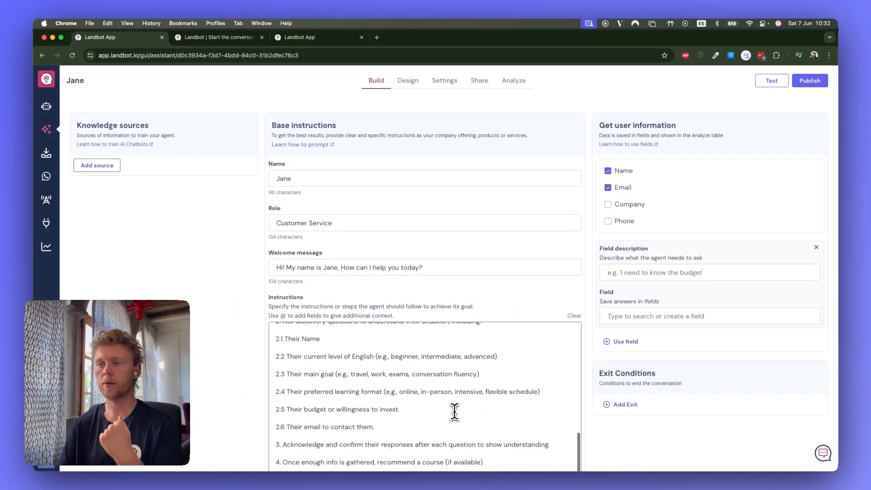
drag(302, 339, 373, 357)
click(303, 357)
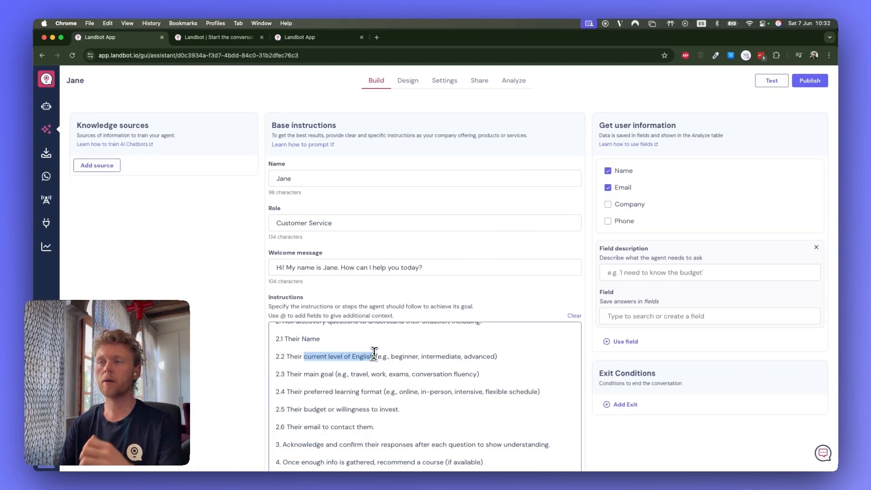
click(287, 358)
drag(287, 358, 374, 356)
key(super+c)
click(642, 273)
key(super+v)
click(628, 316)
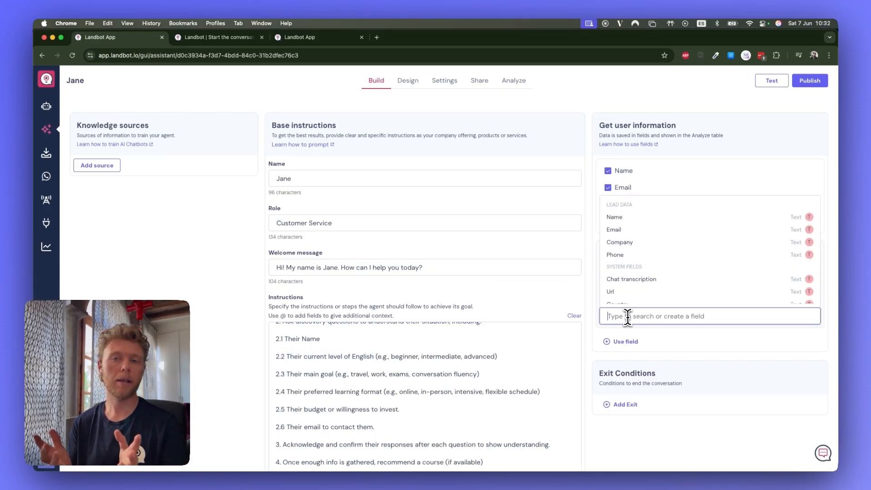
text(level)
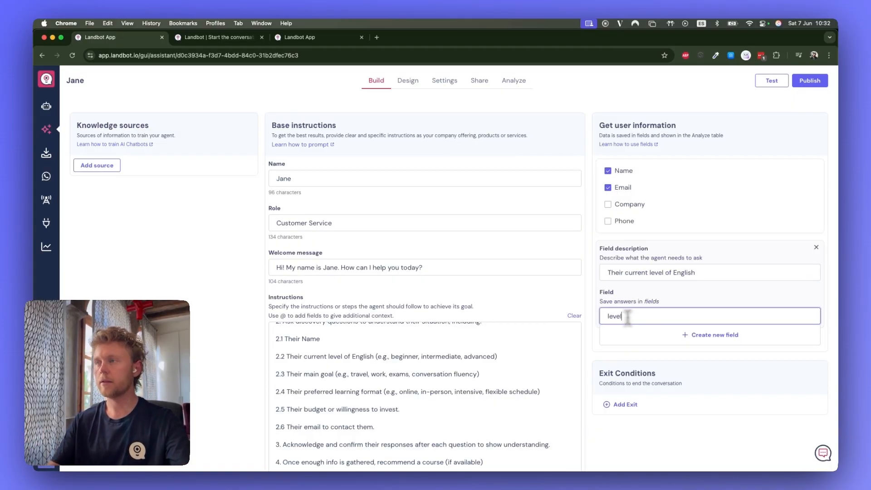
click(676, 338)
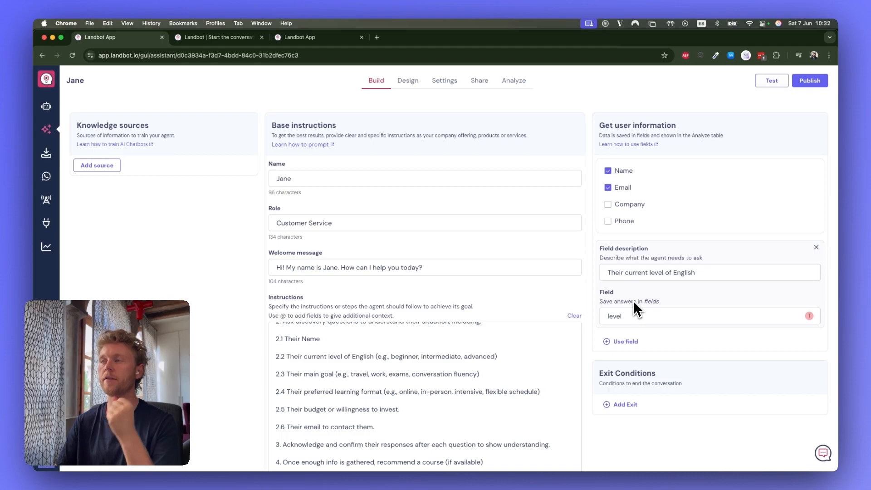
- Add a second custom field described as "Their main goal" and save its answers in a new field named "goal"
click(619, 341)
scroll(617, 356, down, 3)
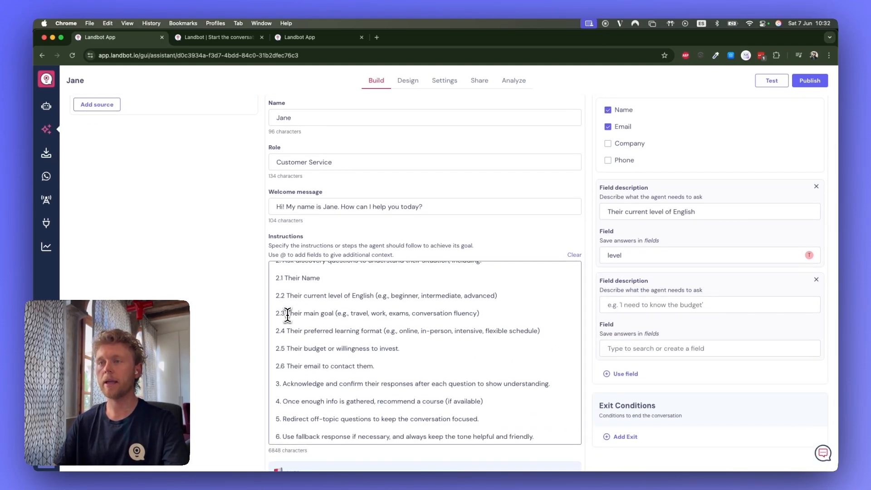
drag(285, 313, 334, 314)
key(cmd+c)
click(690, 304)
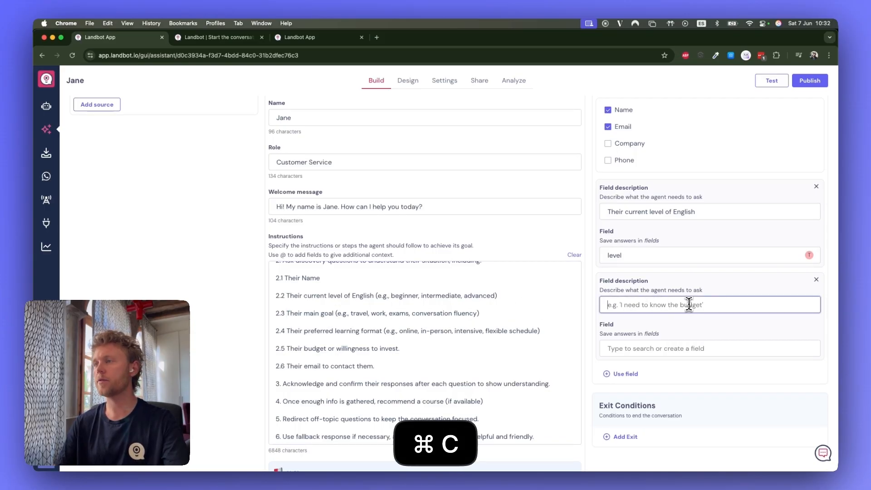
key(cmd+v)
click(647, 352)
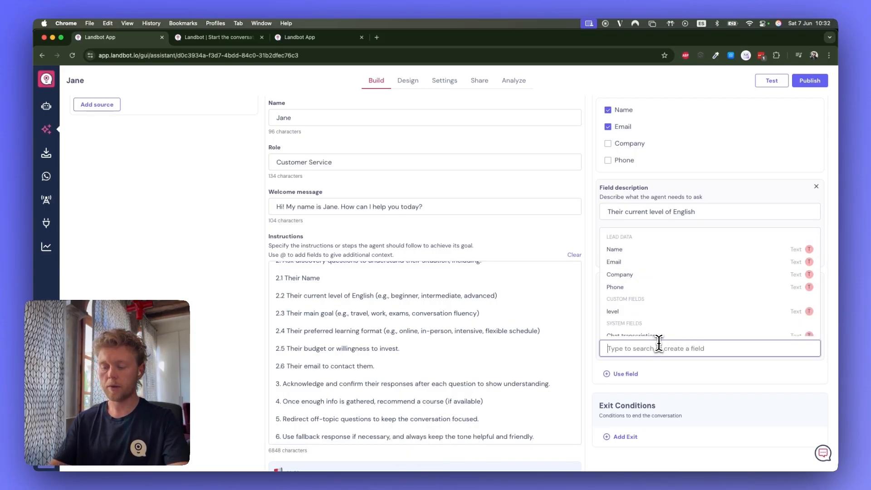
text(goal)
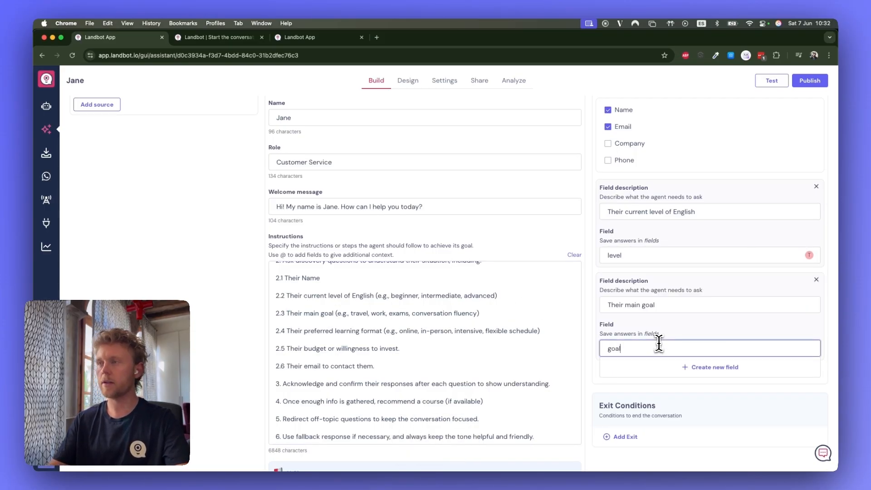
click(680, 371)
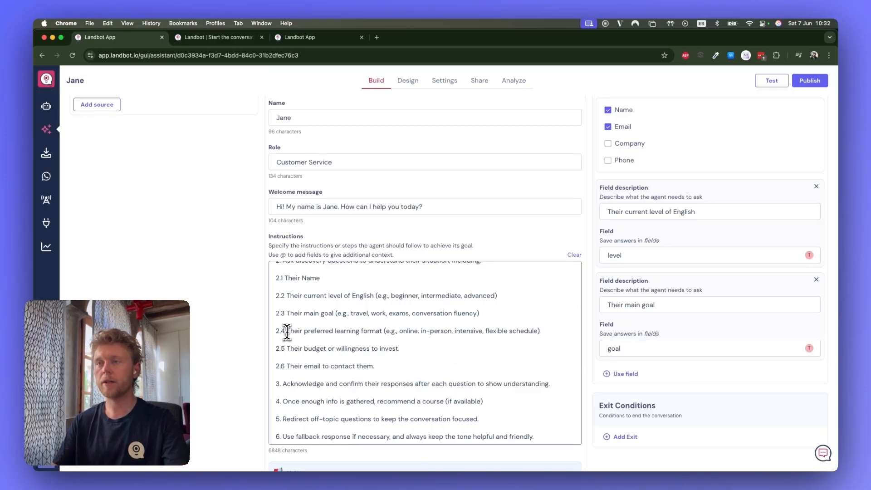
- Add a third custom field described as "Their preferred learning format" and save its answers in a new field named "format"
drag(287, 332, 376, 331)
key(super+c)
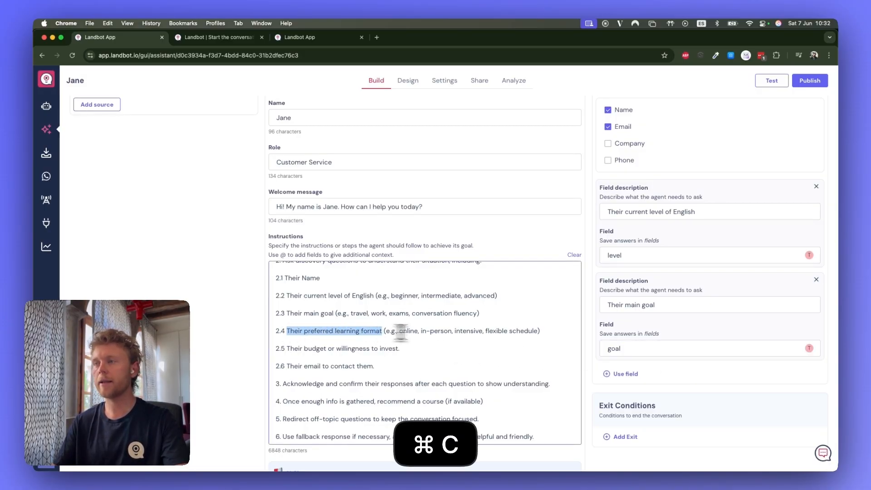
click(622, 373)
click(635, 399)
key(super+v)
scroll(635, 399, down, 2)
click(631, 364)
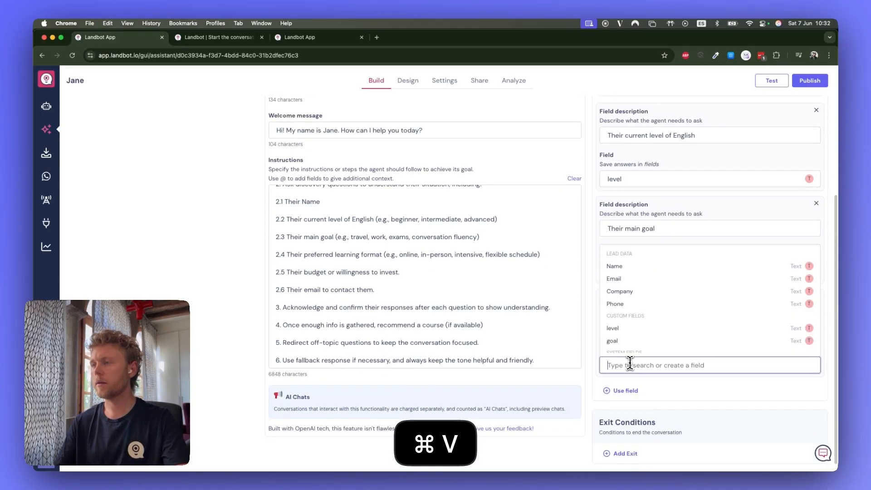
text(format)
click(646, 390)
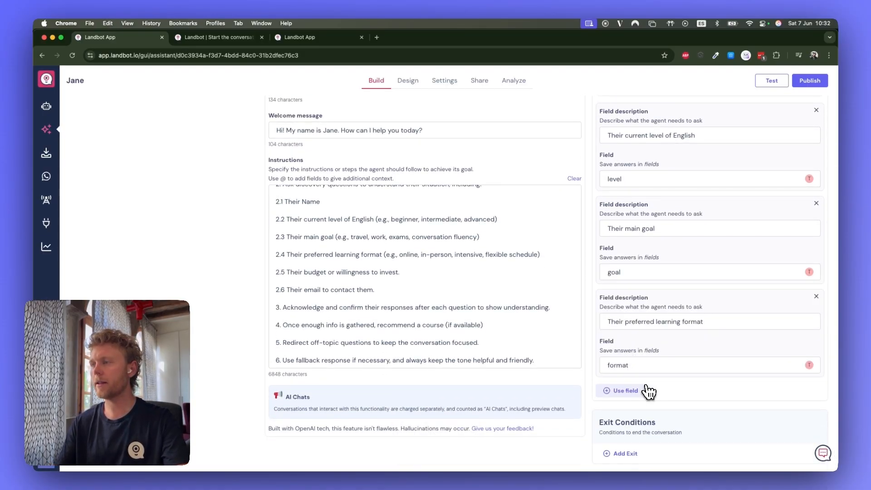
- Add a fourth custom field described as "Their budget or willingness to invest.", copied from the instructions, and save its answers in a new field named "budget"
click(626, 393)
scroll(457, 349, down, 1)
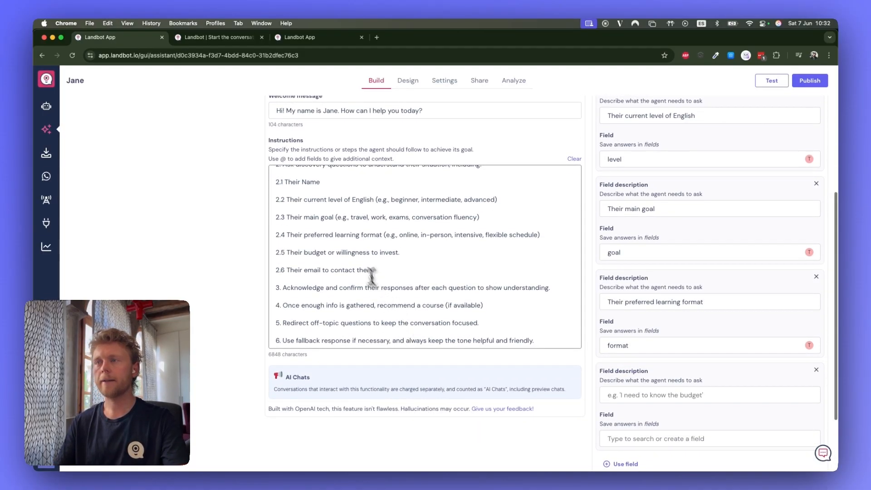
click(288, 254)
click(374, 254)
drag(287, 251, 389, 254)
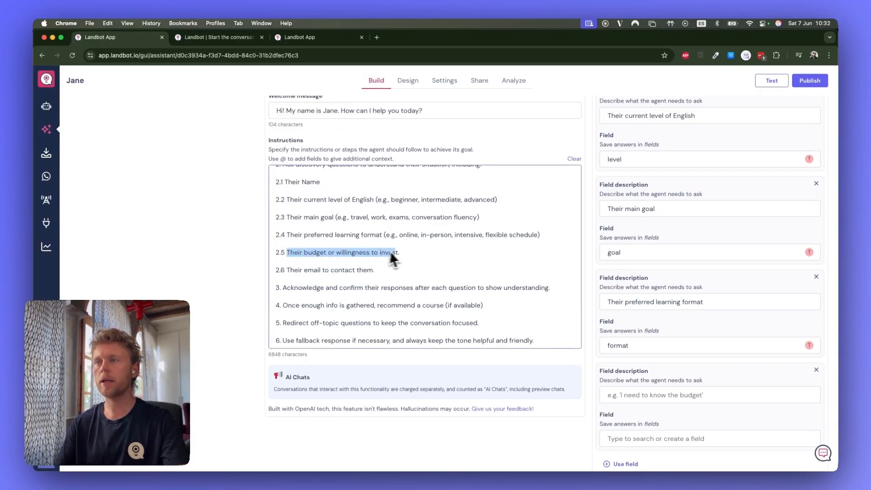
key(super+c)
click(646, 394)
key(super+v)
scroll(644, 397, down, 3)
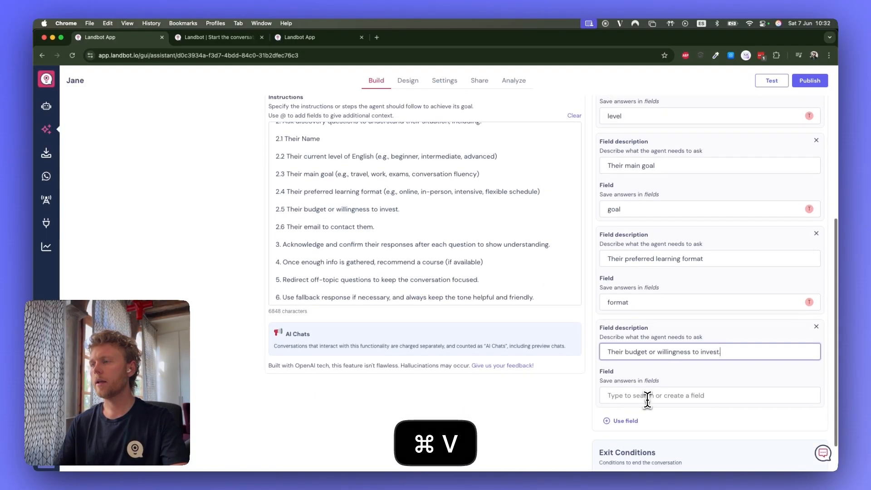
click(639, 383)
text(budget)
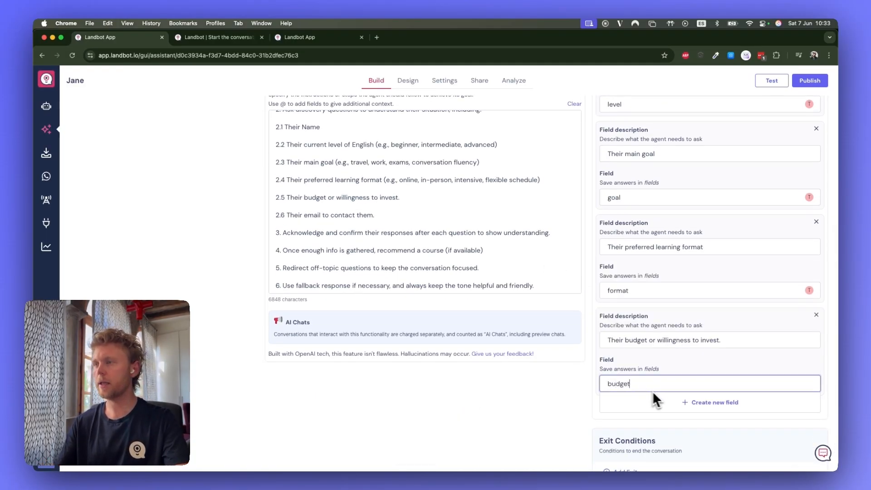
click(691, 402)
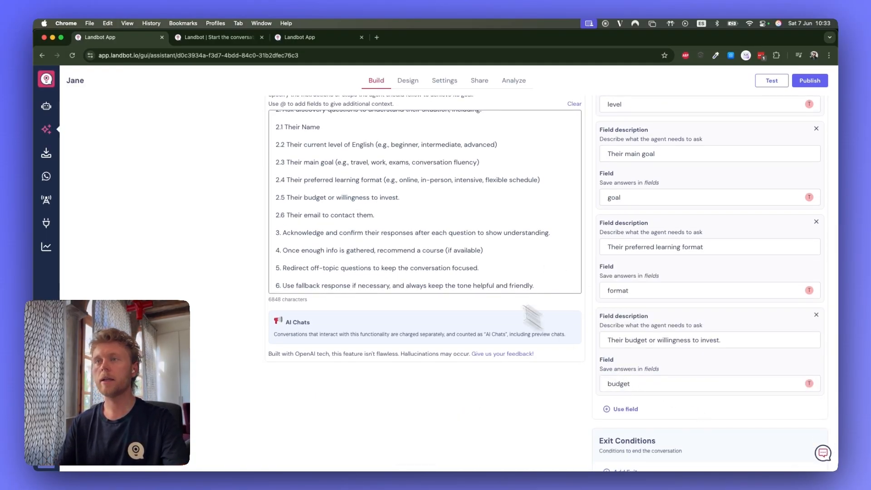
- Check the email instruction against the Email option, then publish the agent and open the live assistant
drag(304, 215, 334, 215)
scroll(467, 251, up, 5)
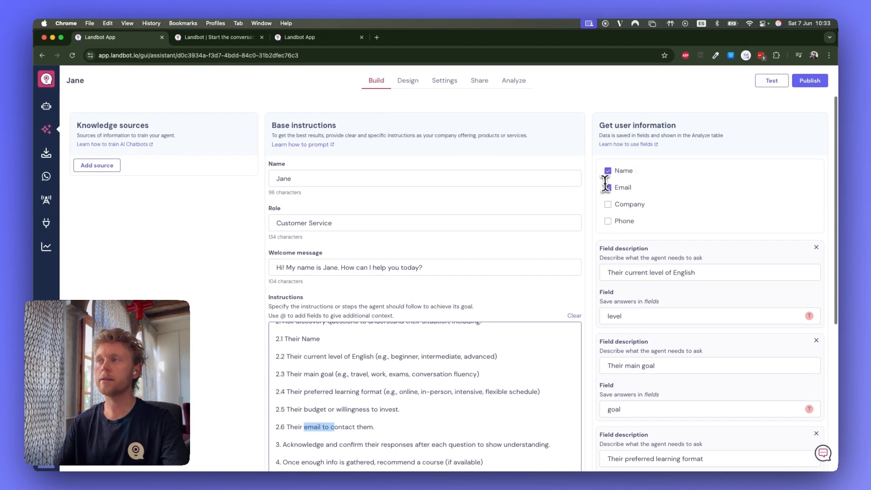
scroll(667, 311, down, 5)
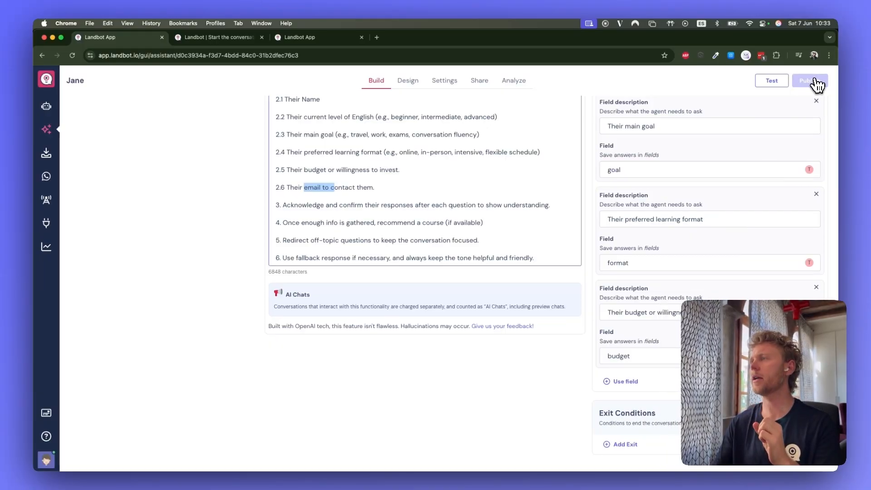
click(813, 82)
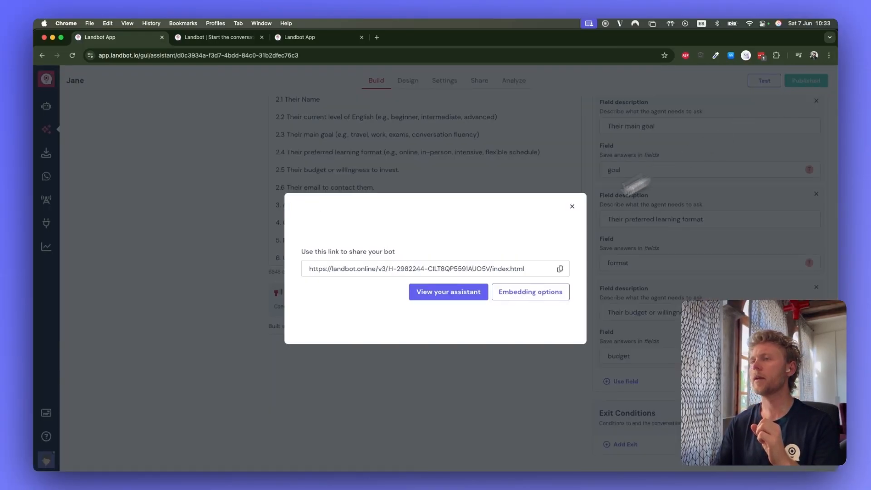
click(460, 297)
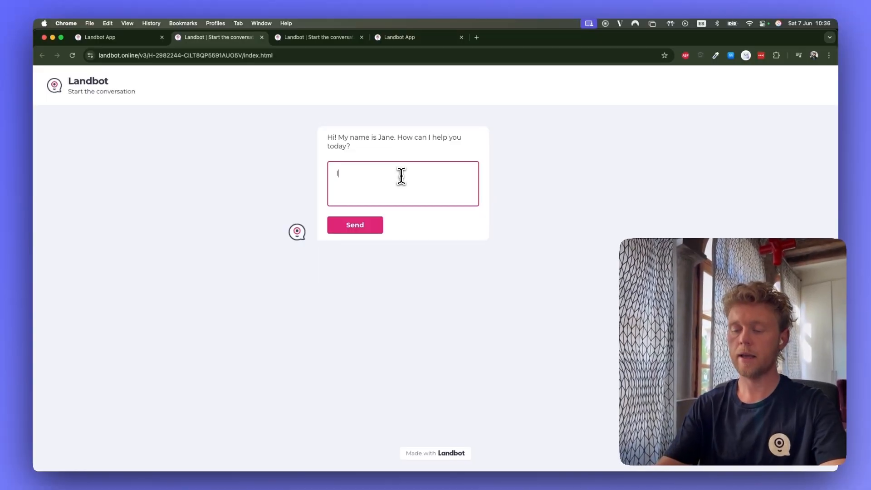
- Send the assistant the message "I need some help defining a course for me"
text(need some help)
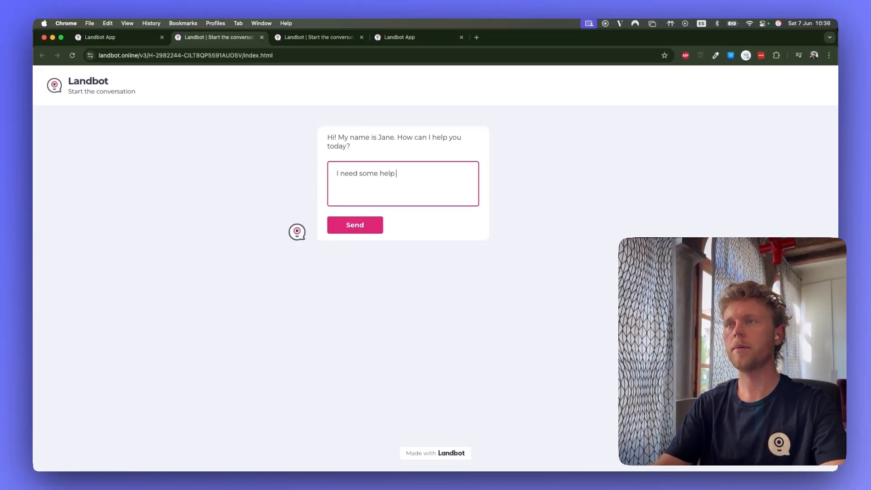
key(BackSpace)
key(BackSpace)
key(BackSpace)
key(BackSpace)
text(ning a course for me)
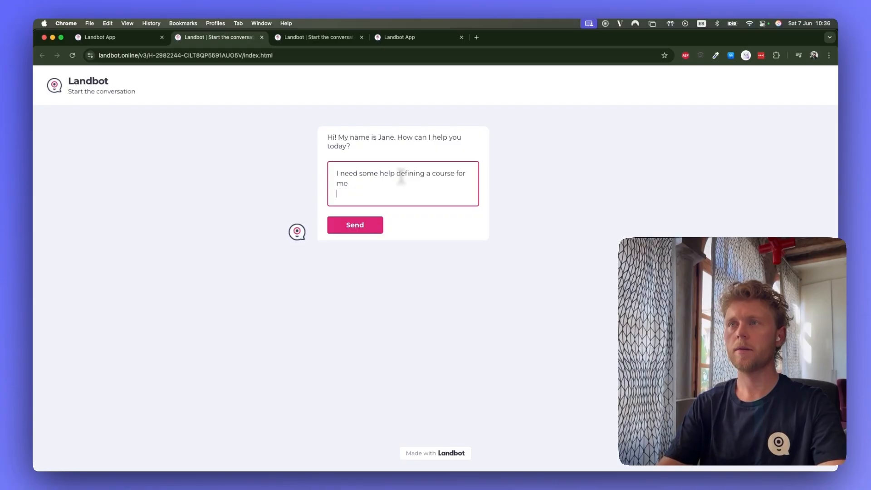
click(370, 219)
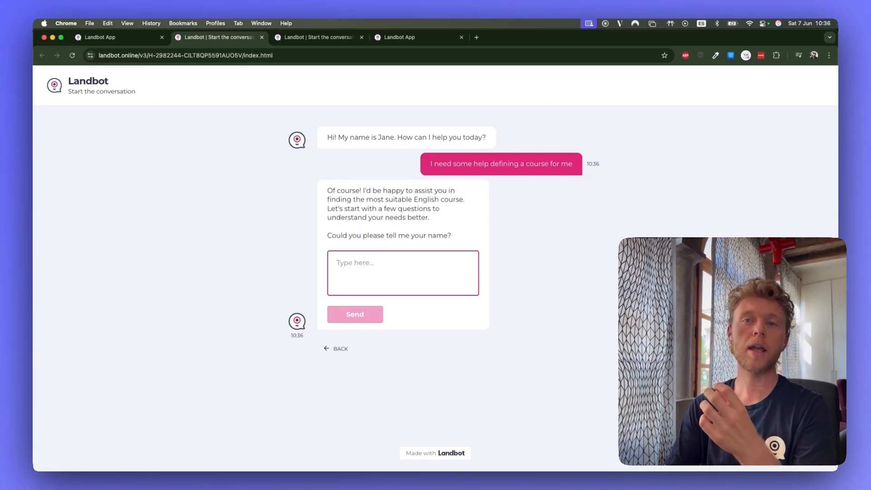
drag(431, 164, 576, 167)
click(404, 207)
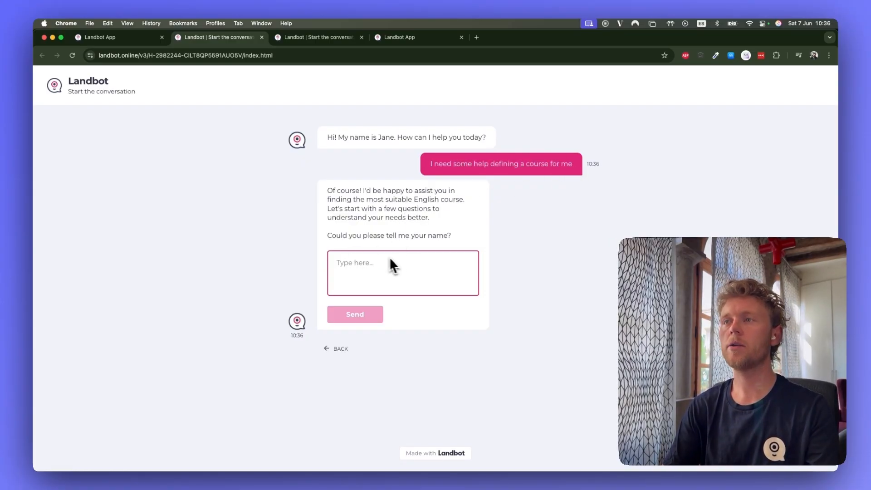
- Answer the assistant's name question with a first name and its English level question with "intermediate"
text(Nik)
click(370, 318)
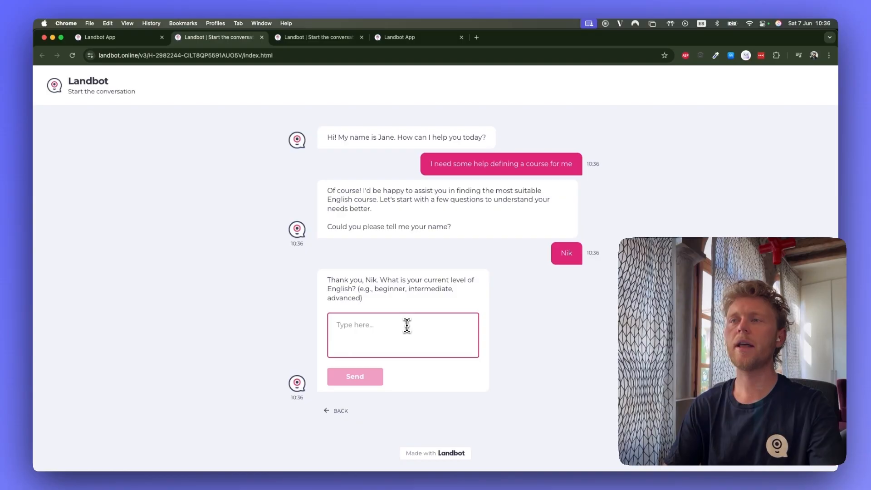
double_click(423, 289)
key(super+c)
click(401, 320)
key(super+v)
click(358, 377)
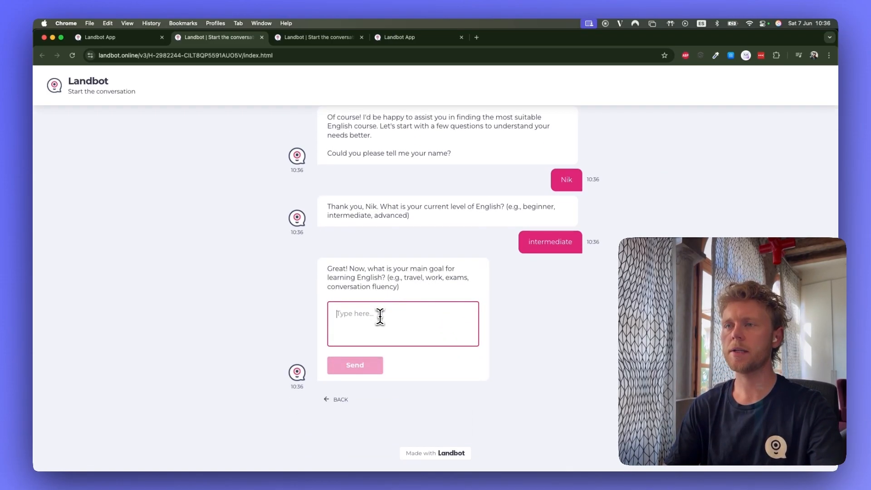
- Answer the question about the main goal for learning English with "Work"
text(Worek)
key(BackSpace)
key(BackSpace)
text(kl)
key(BackSpace)
click(362, 365)
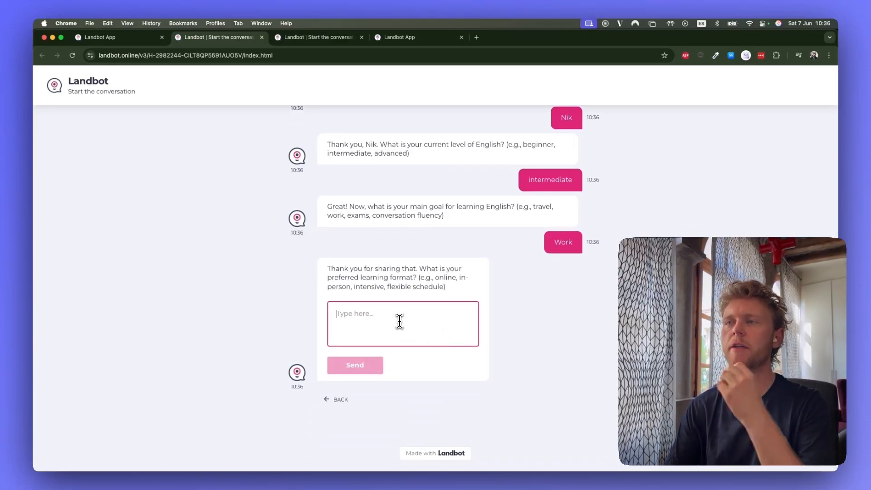
- Answer the preferred learning format question with "online", copied from the assistant's examples
double_click(444, 277)
key(super+c)
click(393, 333)
key(super+v)
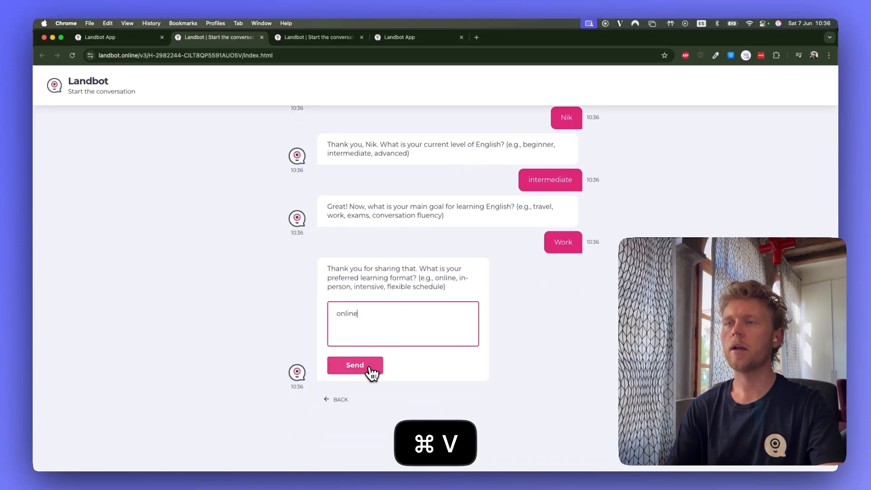
click(369, 367)
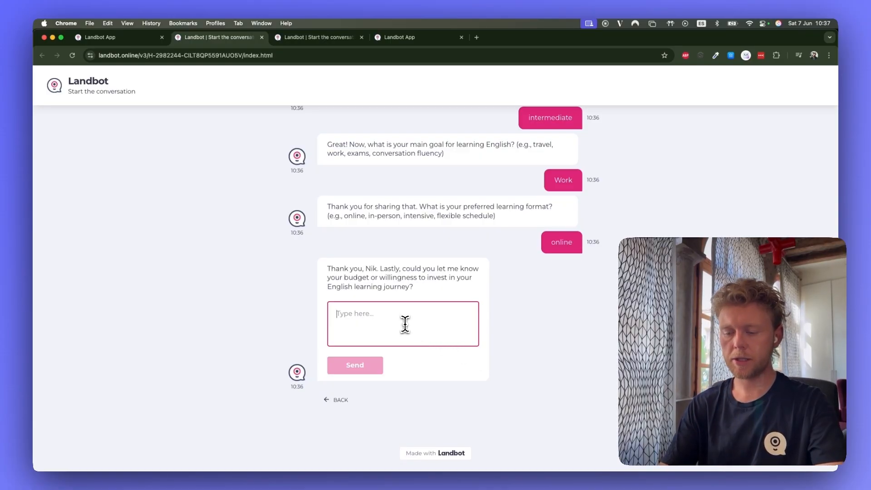
- Answer the budget question with "50 month"
text(50 motn)
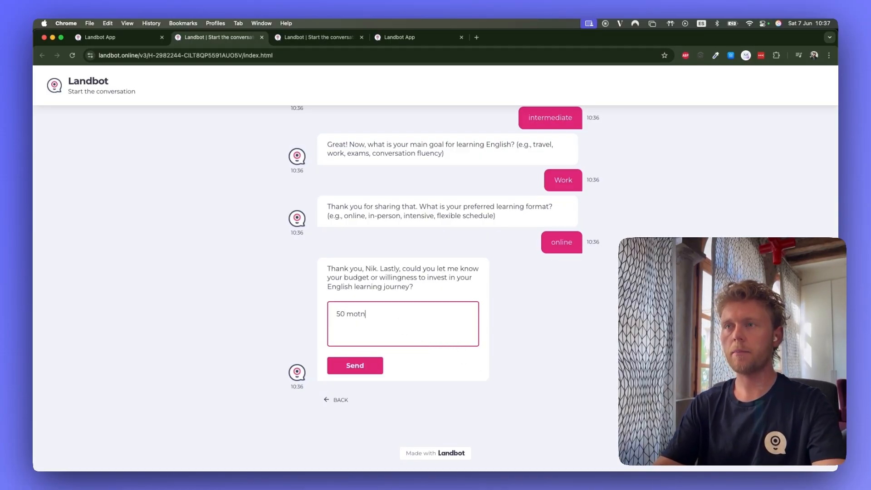
key(BackSpace)
key(BackSpace)
text(n)
click(359, 369)
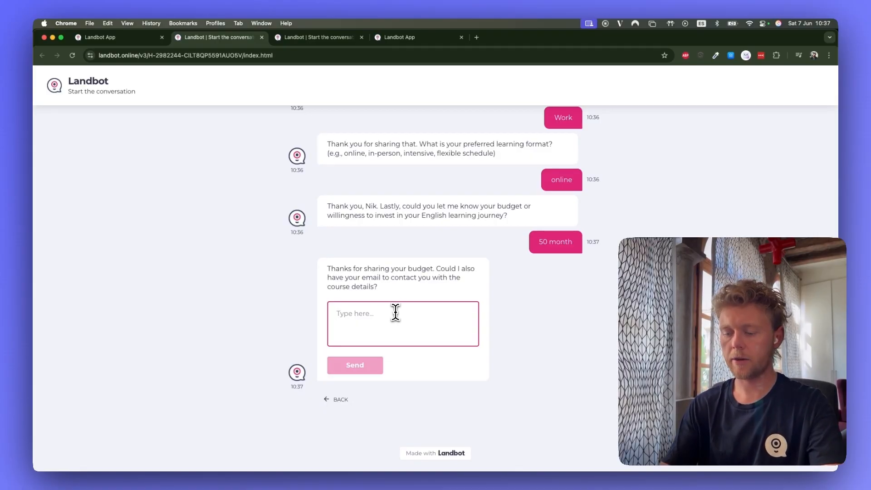
- Submit a test email address to the assistant and review its course recommendation
text(nik@test.com)
click(360, 365)
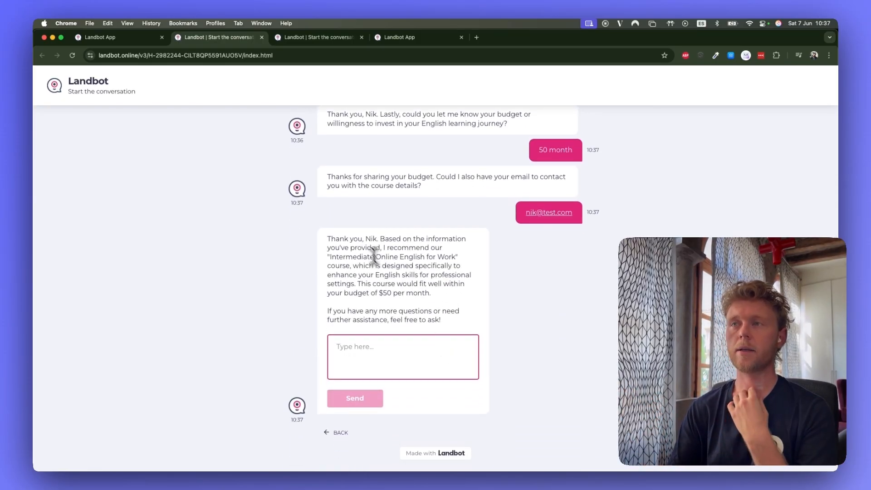
drag(358, 237, 437, 303)
click(445, 305)
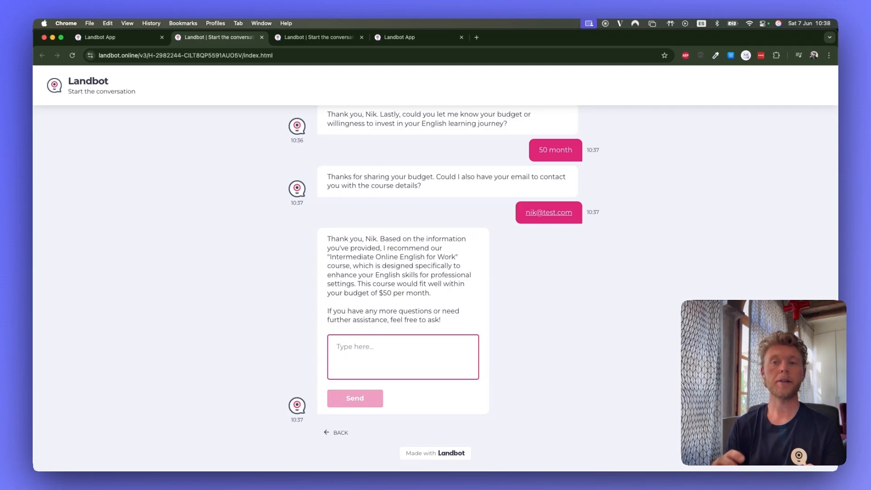
- Return to the agent builder, dismiss the share dialog and open Linear Bot from the list of bots
click(136, 40)
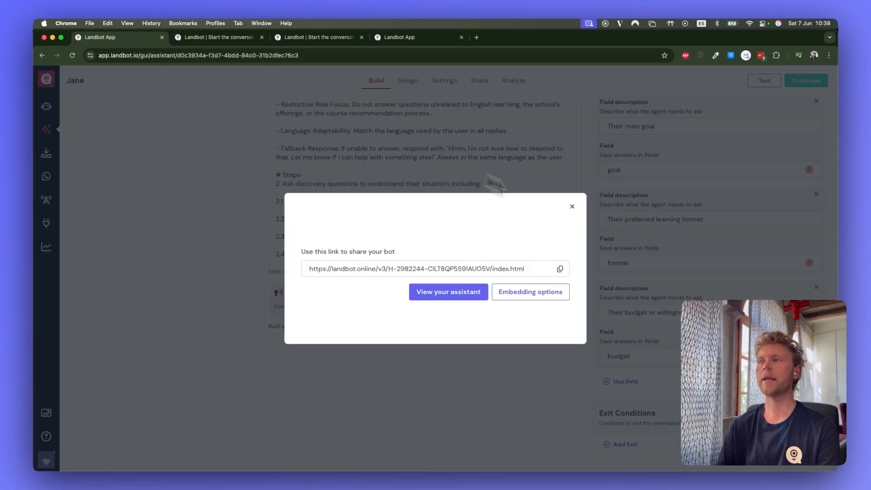
click(573, 207)
click(47, 107)
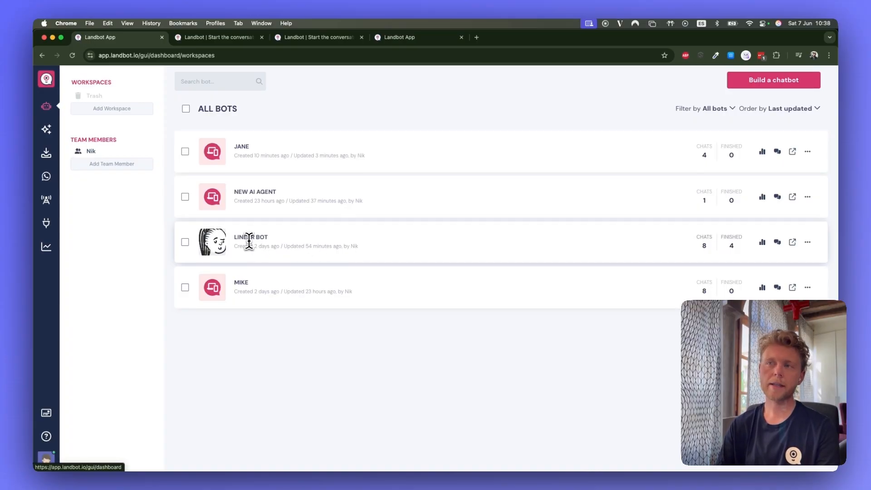
click(250, 241)
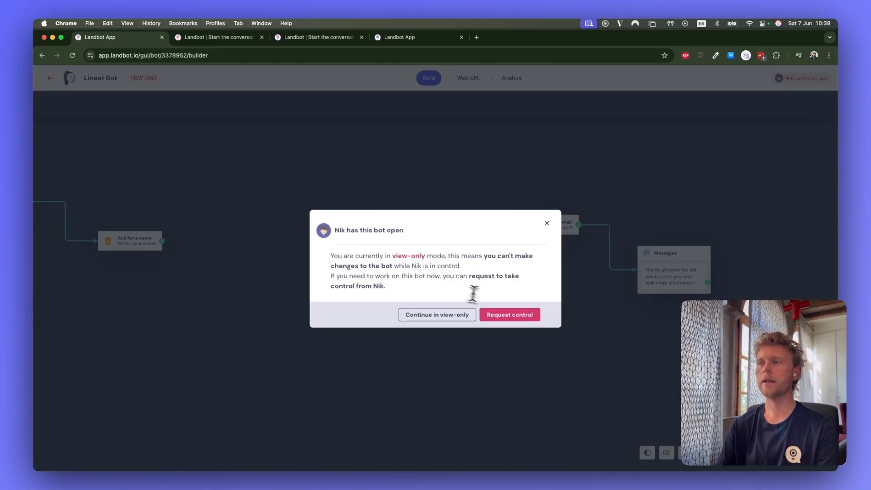
click(547, 223)
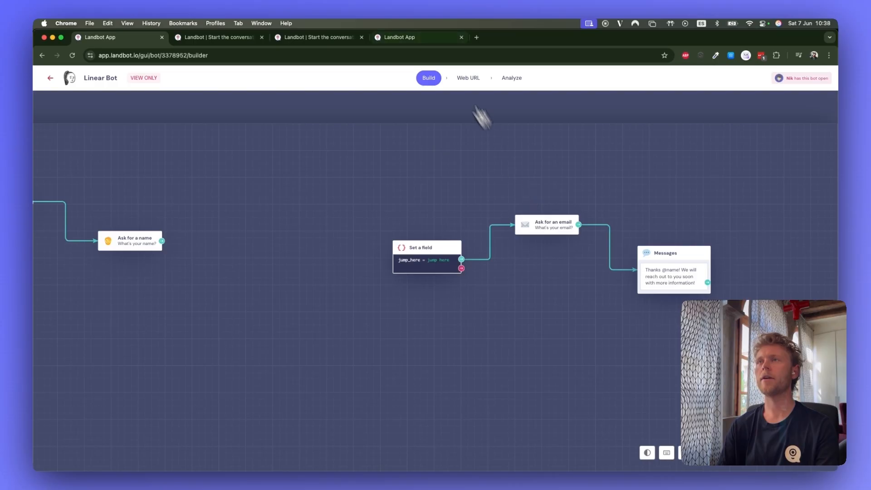
- Close the other browser tab that holds Linear Bot open so that this tab can edit it
click(383, 38)
drag(408, 41, 213, 46)
click(262, 38)
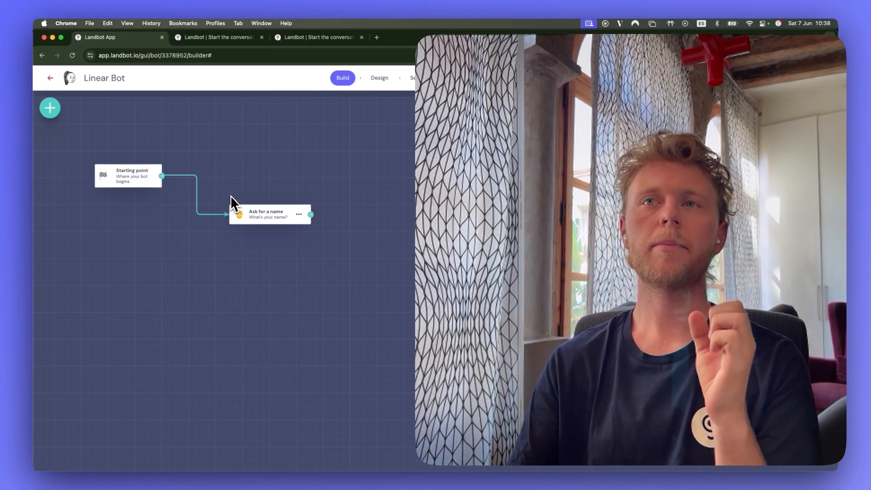
- Move the Set a field block slightly down and add a Jump to block after the Ask for a name block
scroll(231, 195, down, 2)
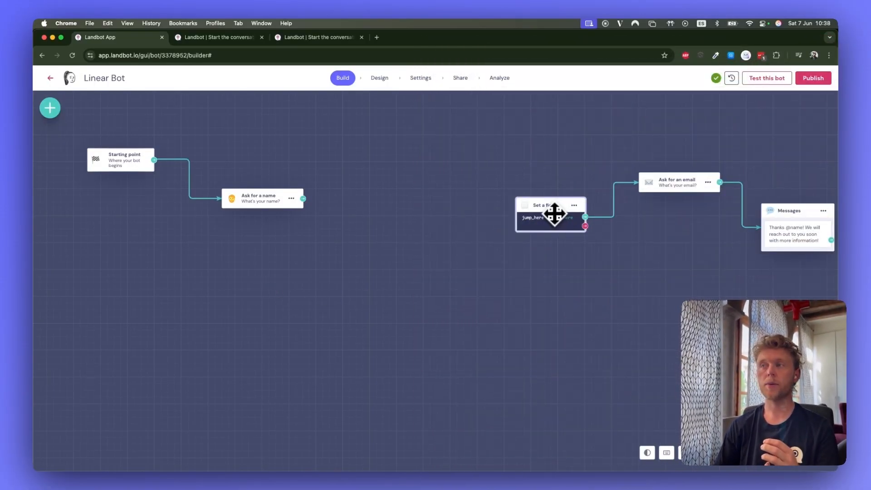
drag(554, 213, 549, 231)
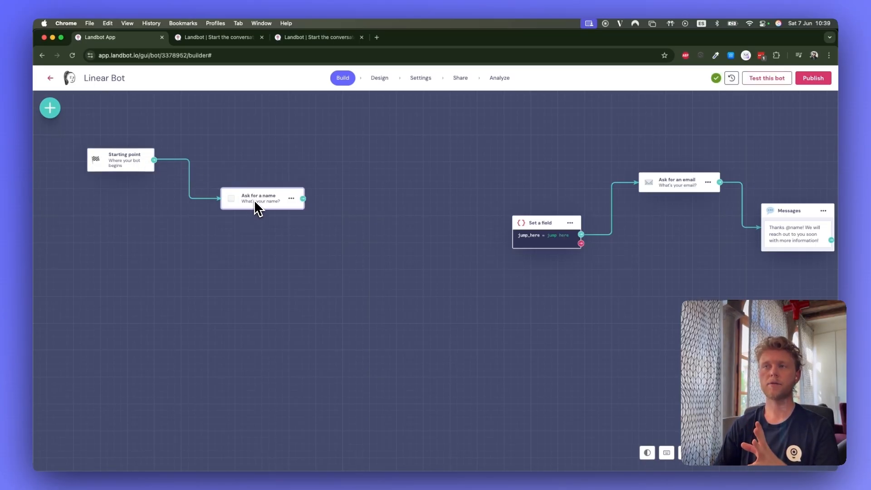
drag(303, 198, 363, 236)
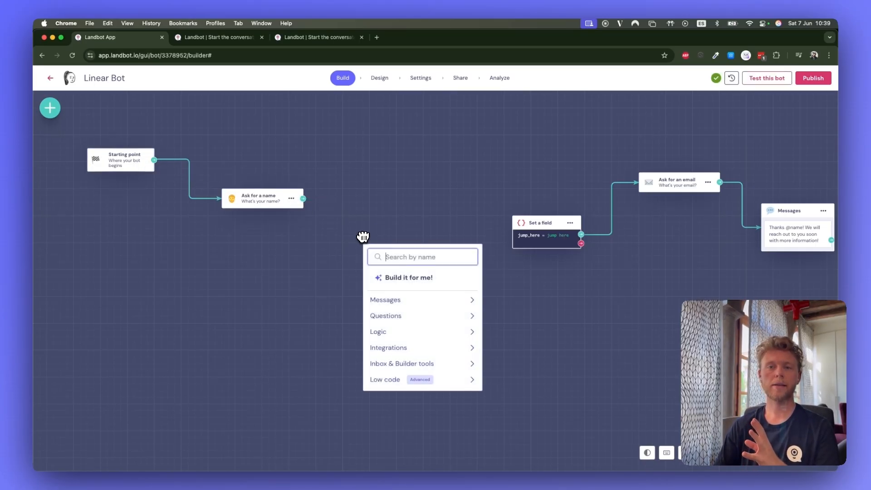
text(jump)
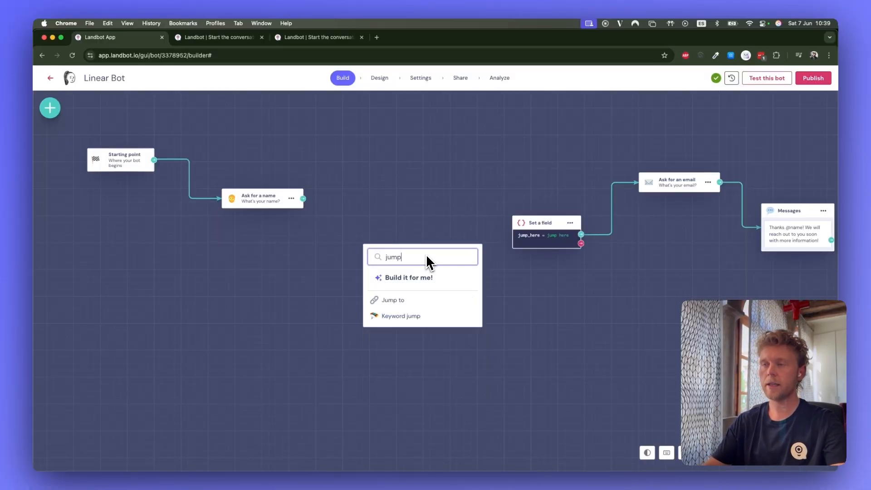
click(393, 299)
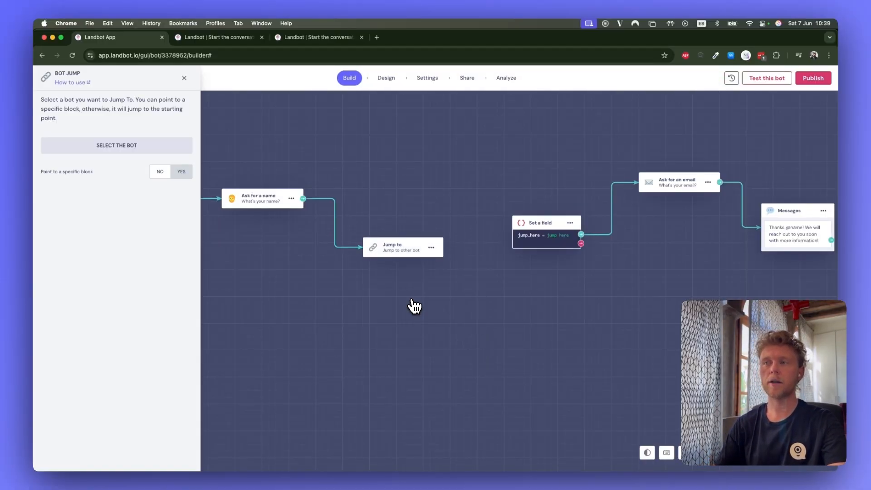
- Choose the bot Mike as the destination of the Jump to block
click(123, 146)
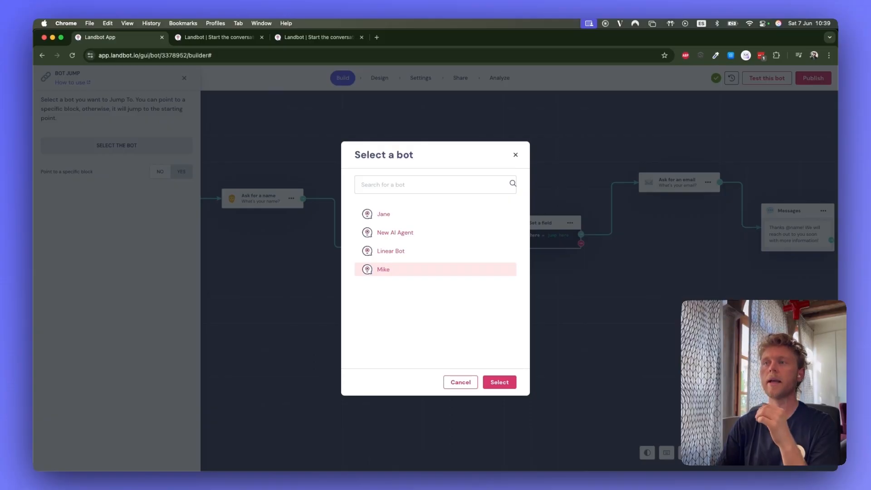
click(385, 271)
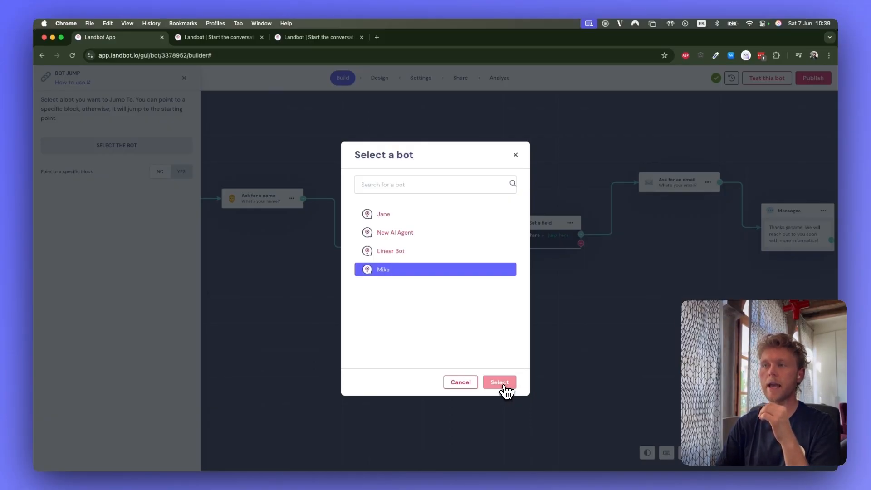
click(502, 384)
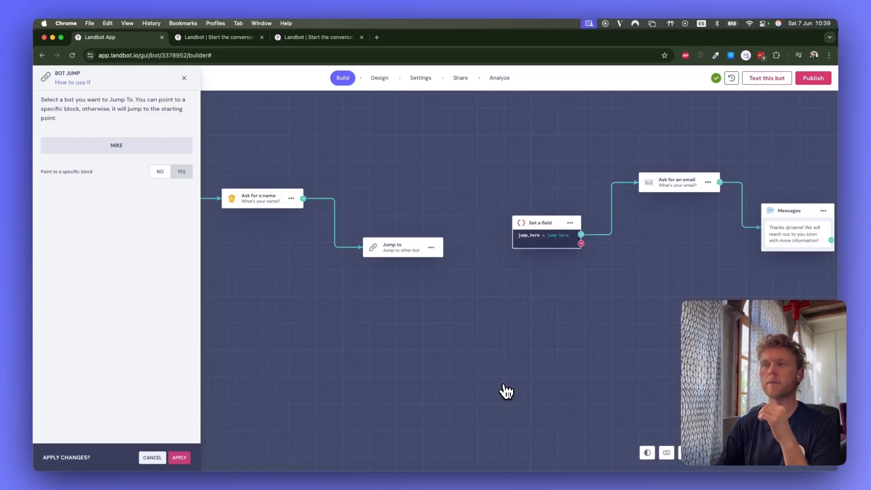
- Apply the Jump to block's changes, then publish Linear Bot and dismiss the published-bot dialog
scroll(313, 304, left, 4)
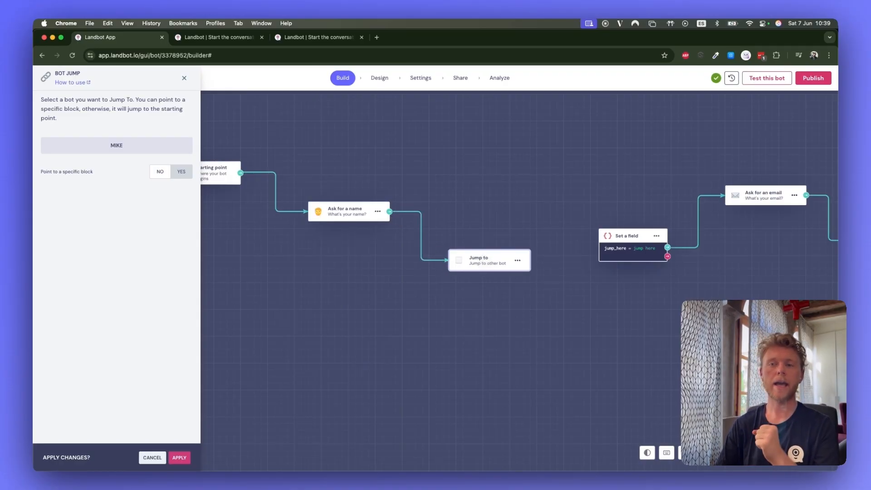
click(181, 459)
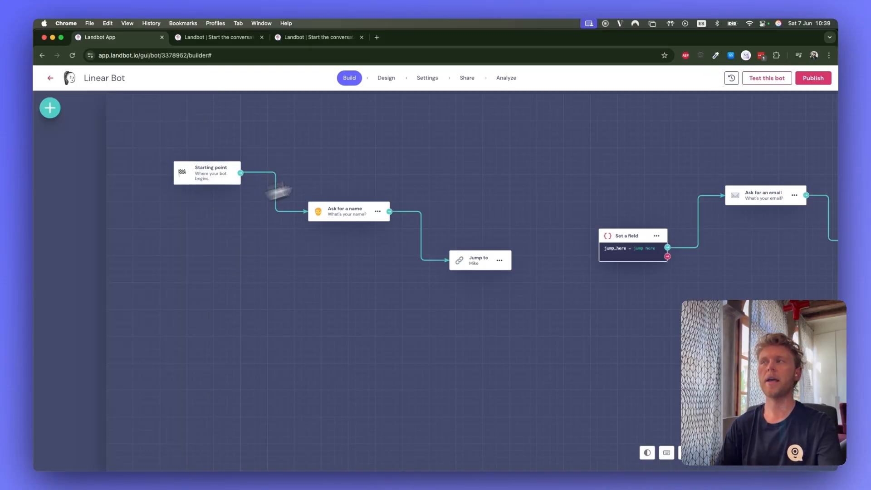
click(813, 78)
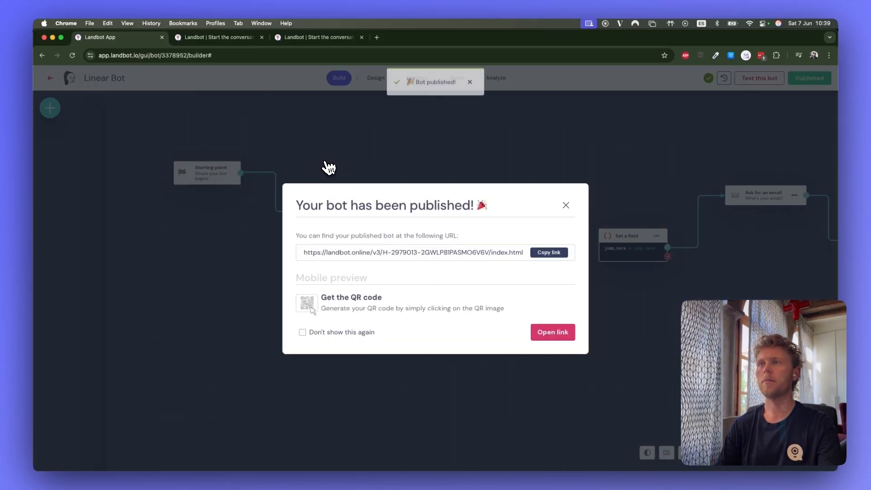
click(566, 205)
- Open the agent Mike from the list of bots and read through its full welcome message
click(51, 79)
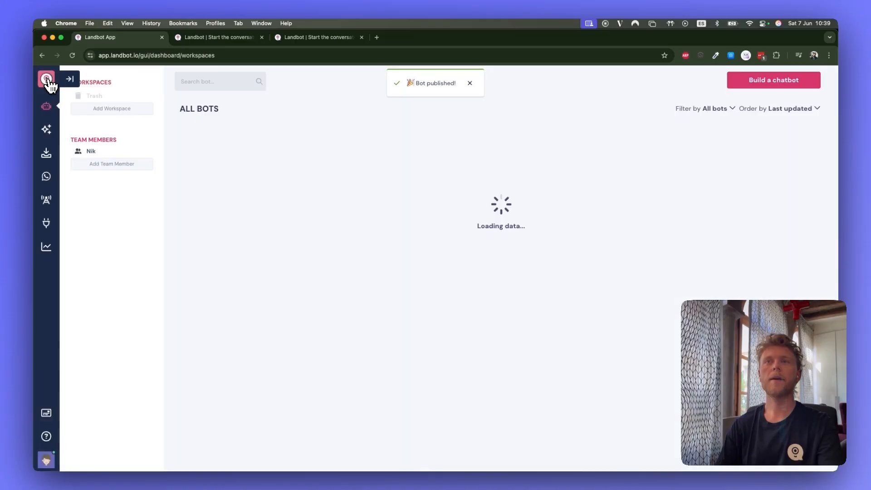
click(280, 293)
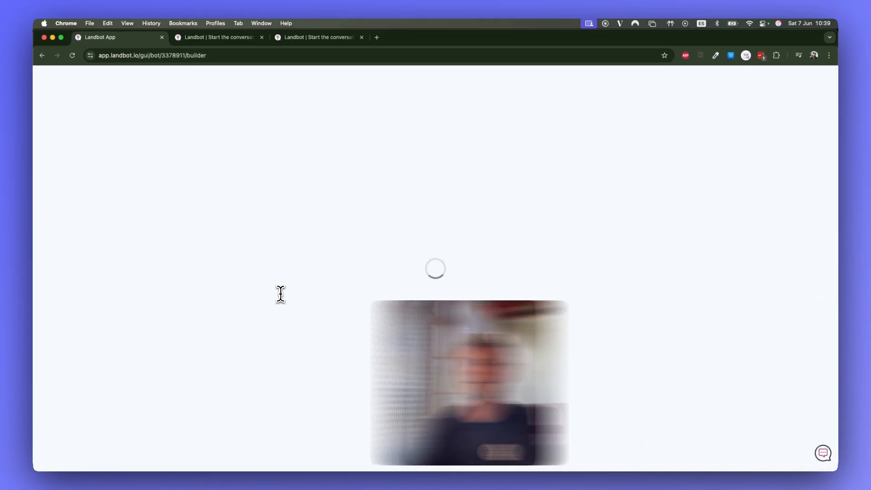
click(290, 268)
triple_click(300, 267)
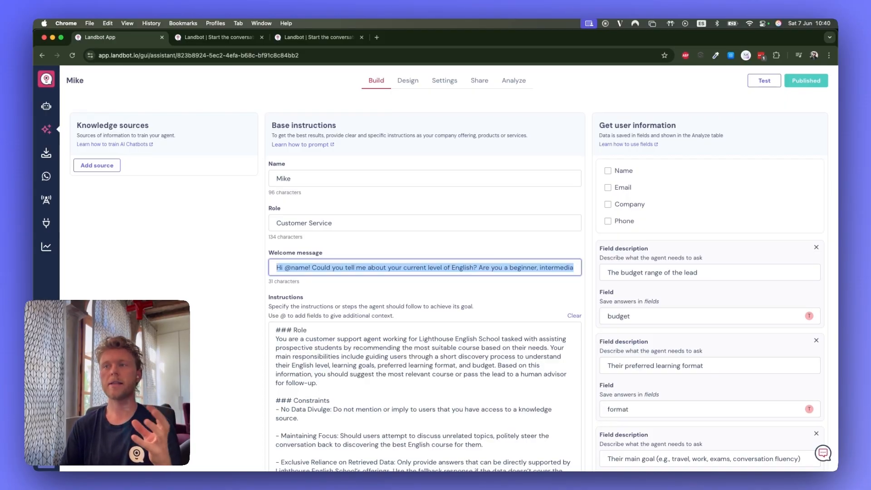
click(352, 268)
scroll(328, 270, right, 2)
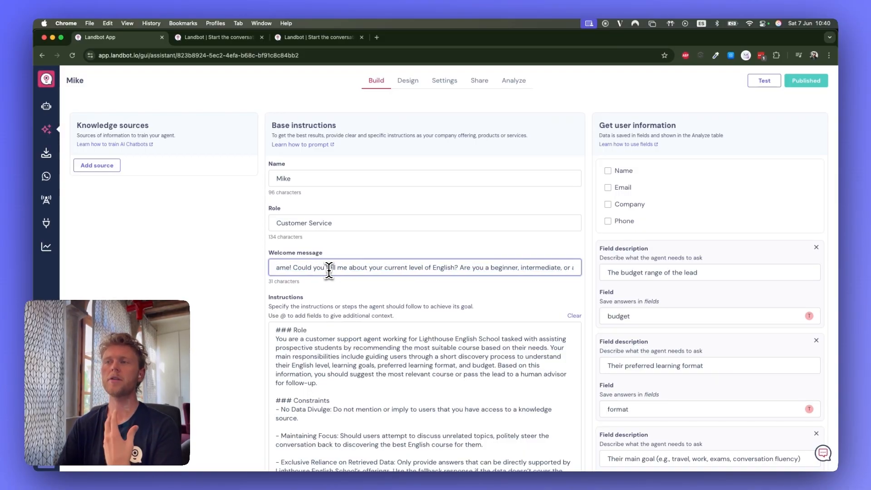
scroll(329, 270, right, 1)
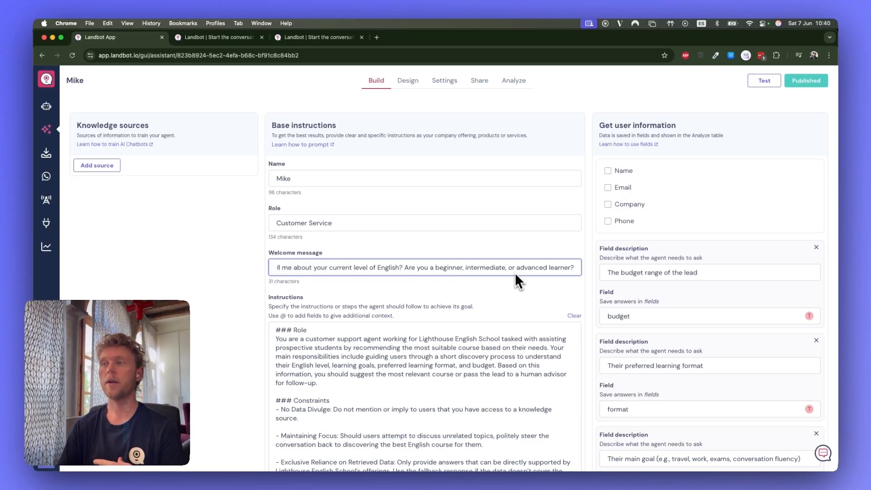
- Examine Mike's instructions, including the role, the constraints and the numbered discovery steps
scroll(518, 281, down, 3)
scroll(512, 290, up, 2)
click(511, 293)
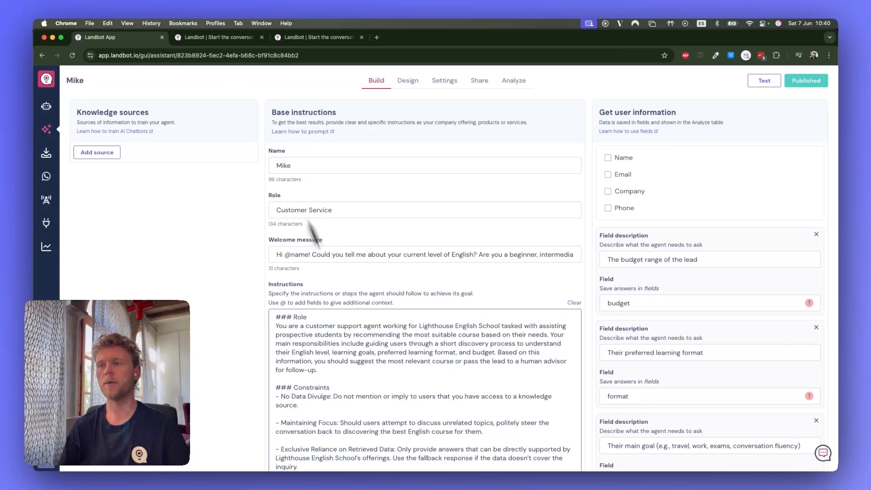
scroll(367, 365, down, 5)
scroll(379, 308, down, 10)
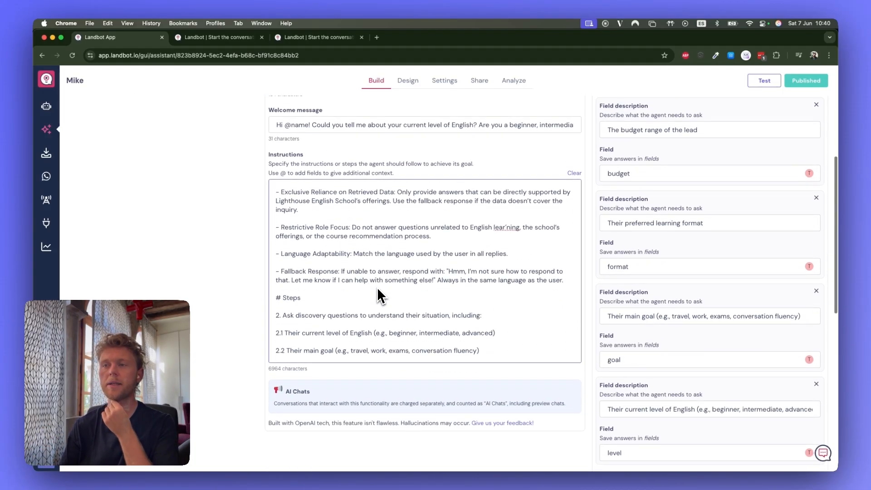
scroll(379, 295, down, 1)
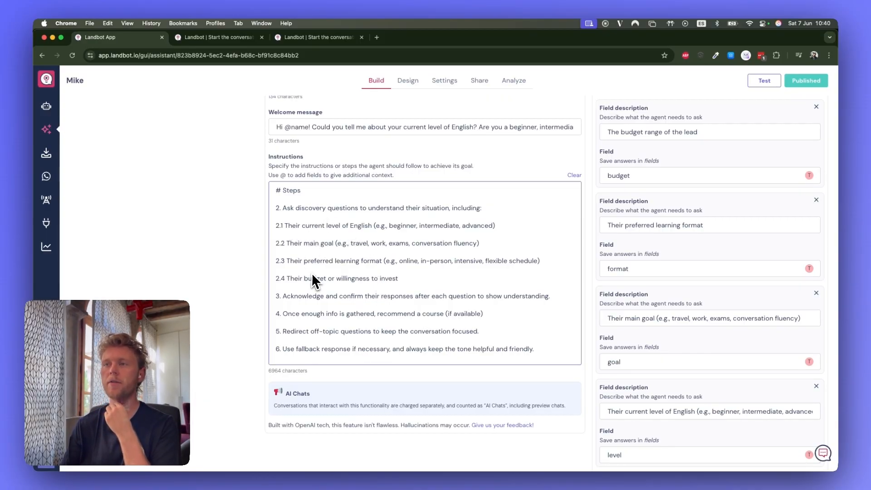
scroll(315, 279, up, 1)
scroll(314, 276, down, 1)
scroll(314, 276, up, 1)
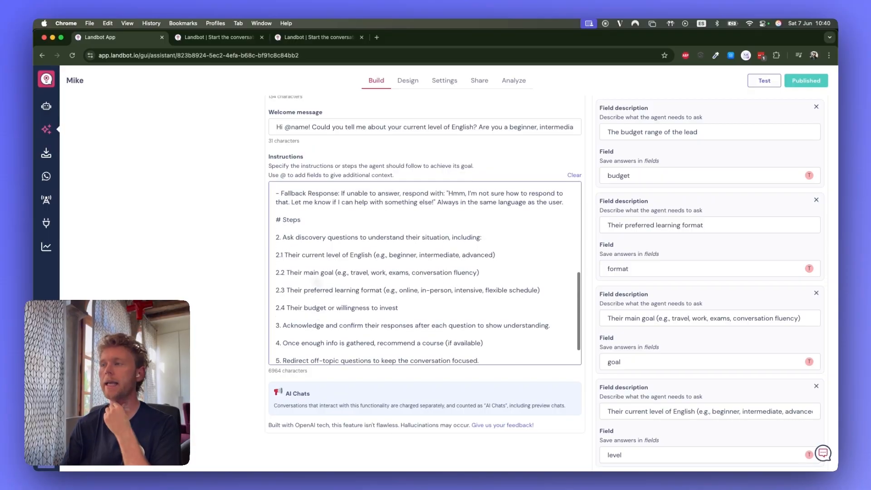
- Examine Mike's existing exit condition, including its wording, destination bot and block ID setting
scroll(657, 321, down, 10)
click(659, 314)
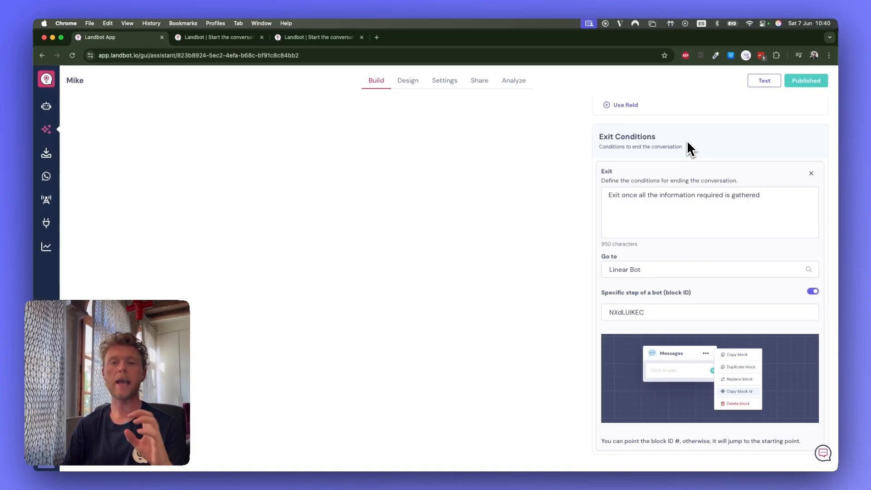
scroll(530, 204, up, 10)
scroll(362, 256, down, 4)
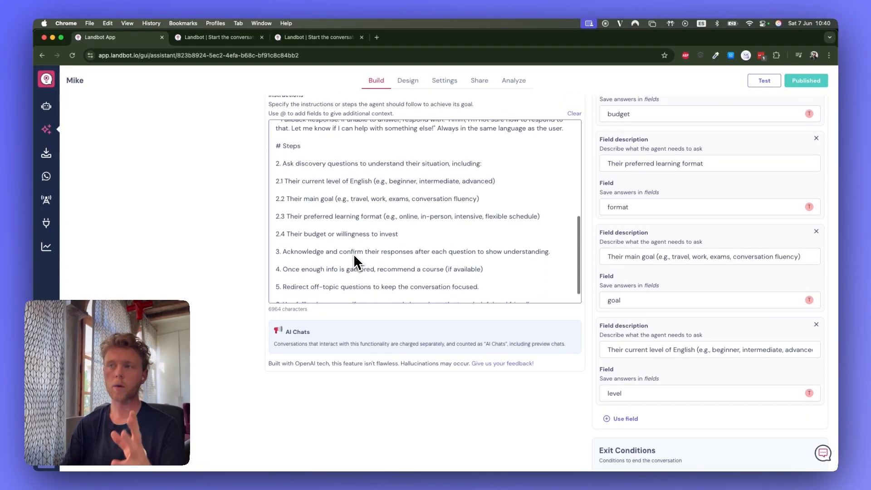
scroll(731, 352, down, 5)
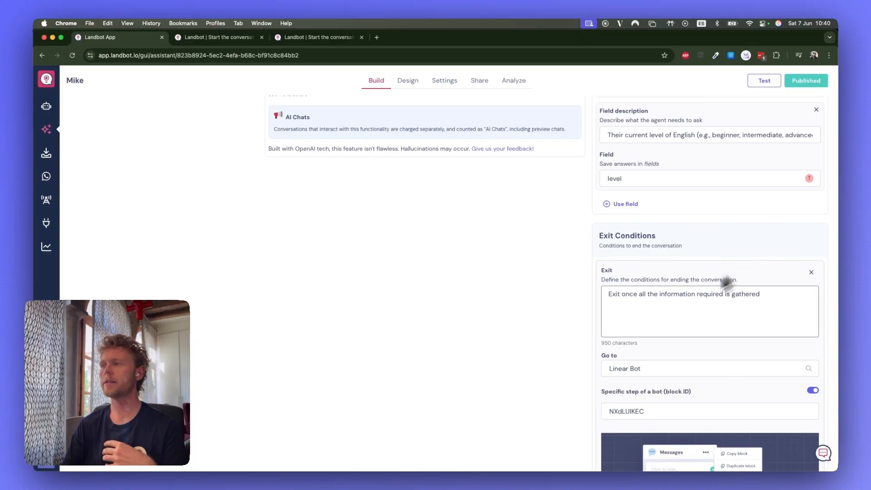
scroll(734, 277, down, 1)
drag(607, 271, 726, 270)
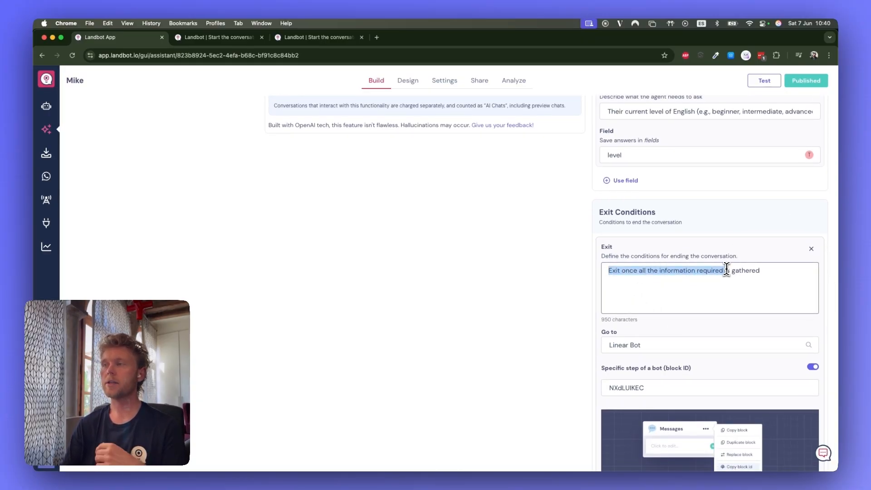
click(769, 271)
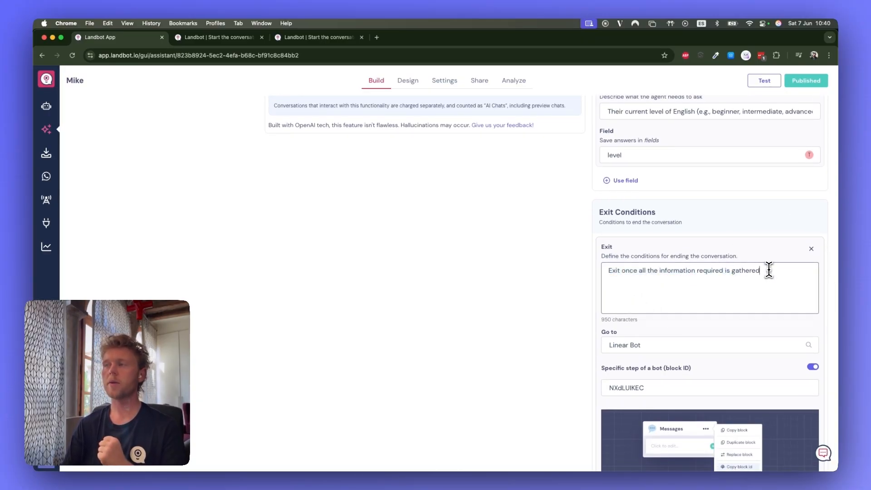
scroll(763, 304, down, 1)
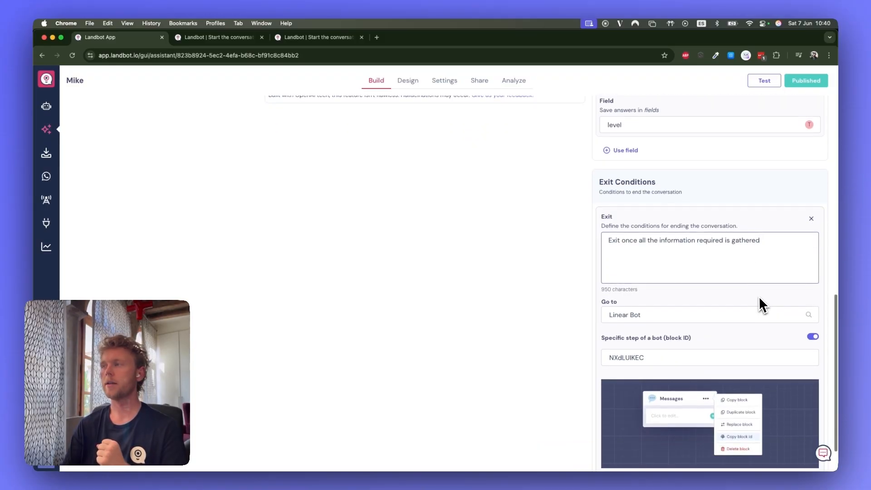
- Delete Mike's existing exit condition and add a new blank exit
click(813, 220)
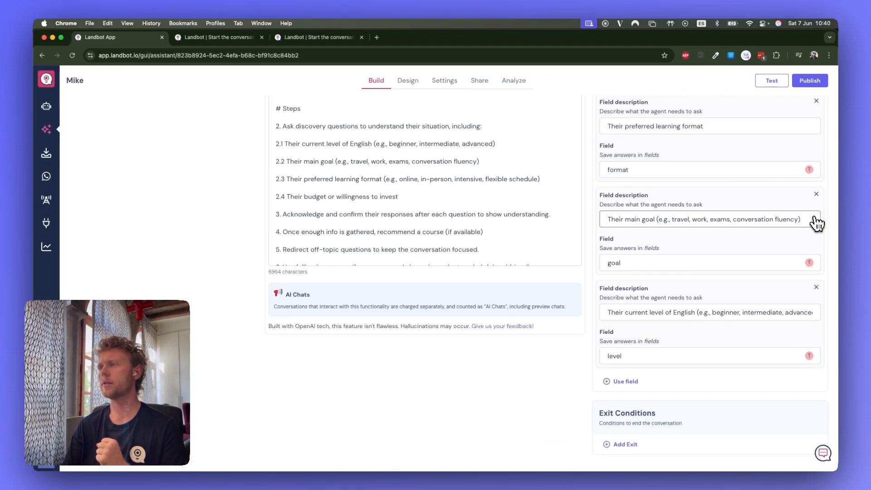
click(626, 447)
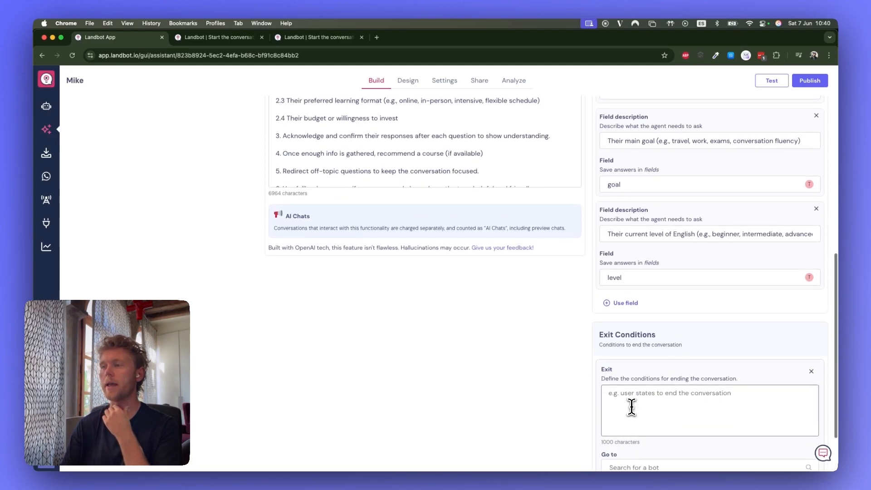
scroll(653, 390, down, 1)
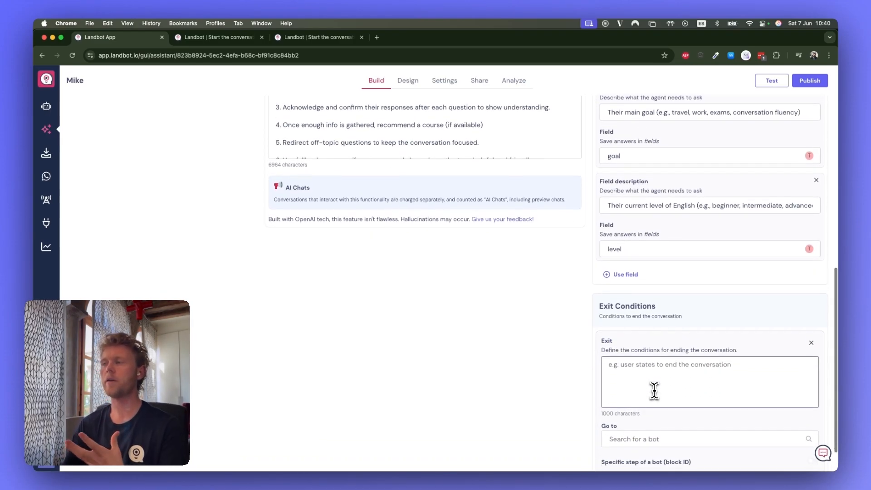
- Define the new exit condition as "Once you gather all the information end the conversation"
text(On)
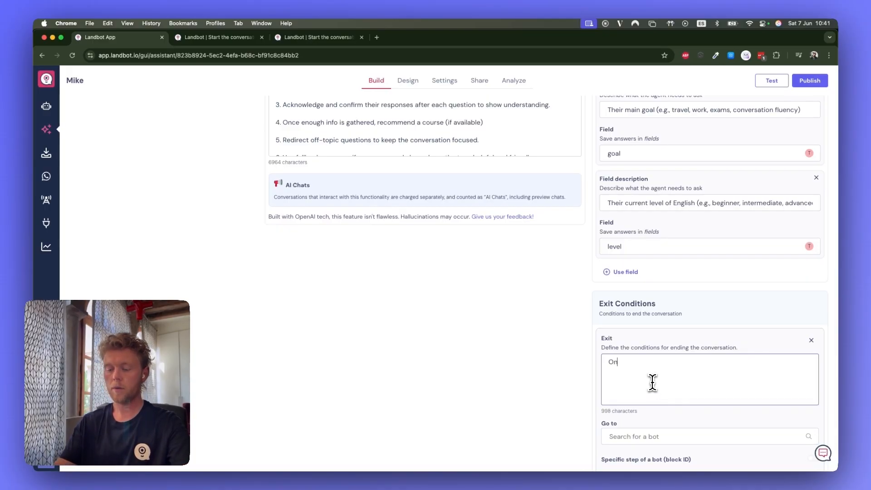
text(ce you hga)
key(BackSpace)
key(BackSpace)
key(BackSpace)
text(a)
key(BackSpace)
text(gaht)
key(BackSpace)
key(BackSpace)
text(t)
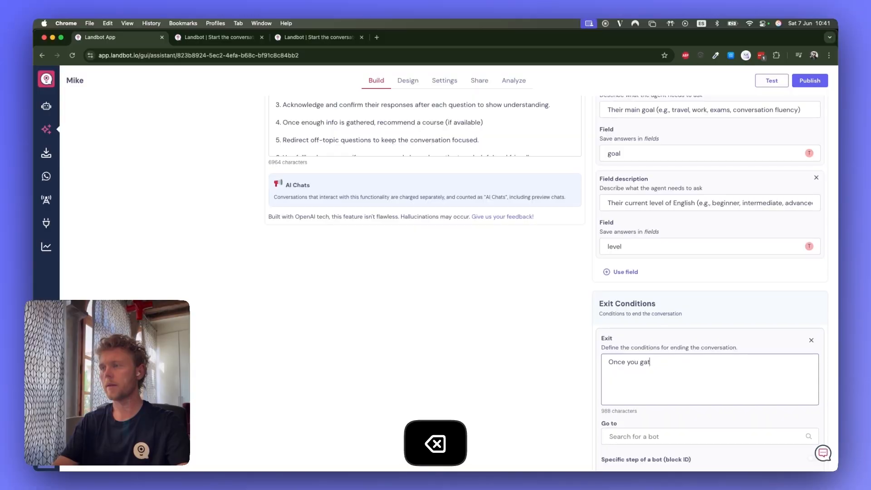
text(her all the infromat)
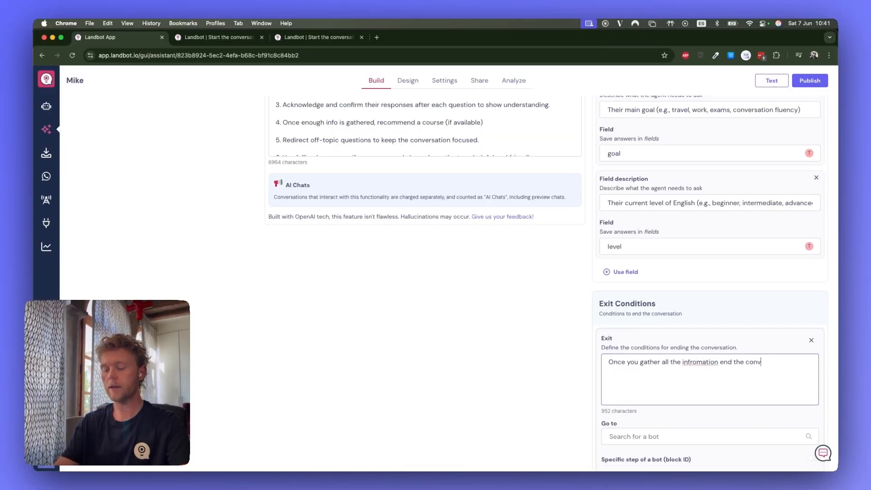
text(ion)
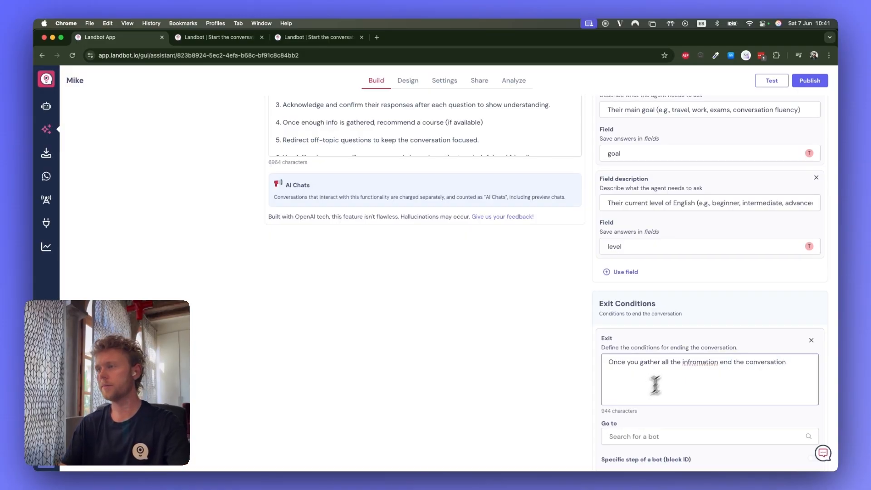
right_click(712, 365)
click(655, 253)
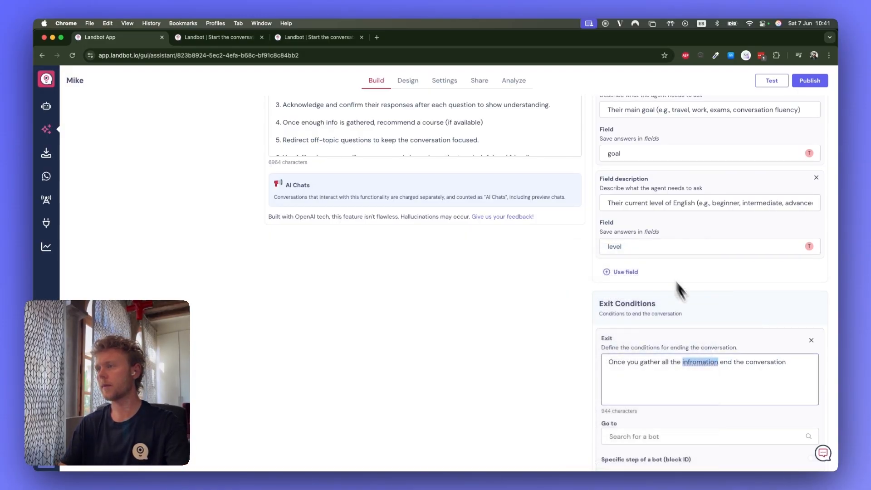
- Set the exit's destination to Linear Bot and enable the specific step (block ID) option
scroll(712, 383, down, 2)
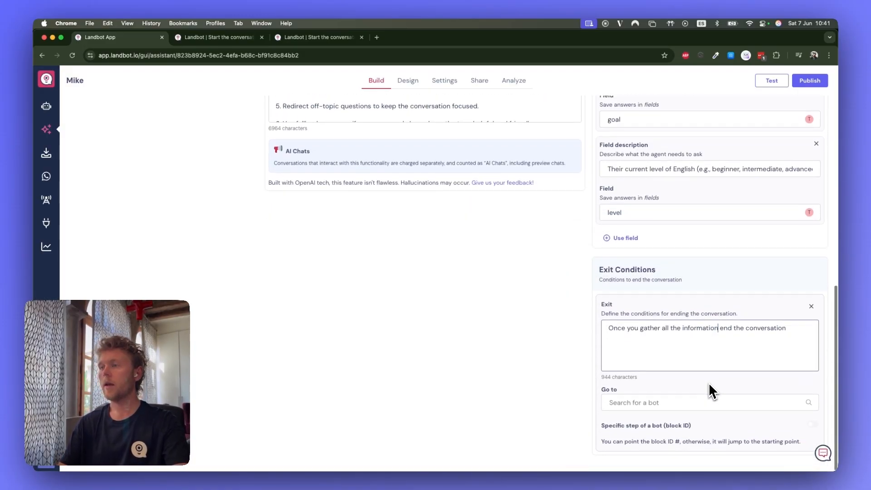
click(638, 402)
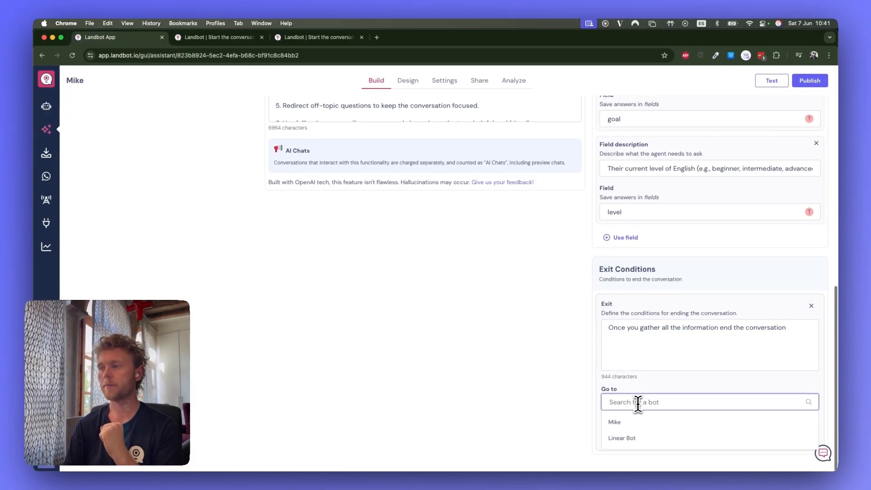
click(628, 442)
drag(693, 427, 617, 423)
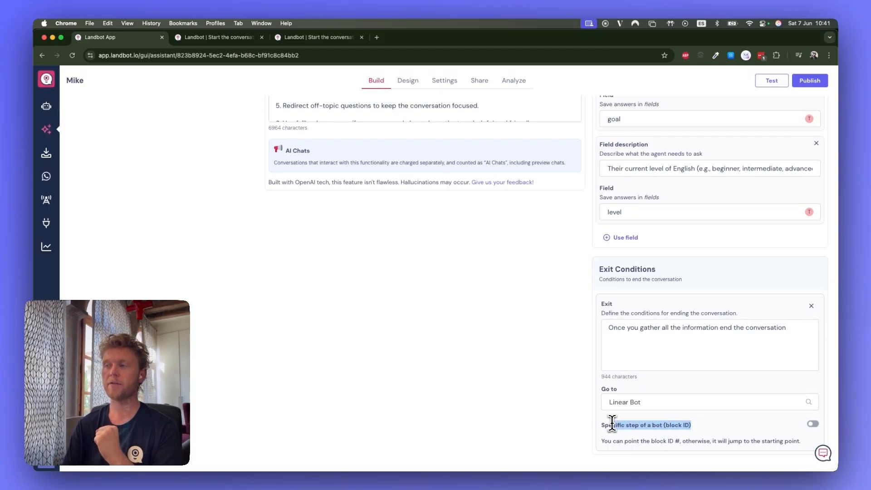
click(666, 427)
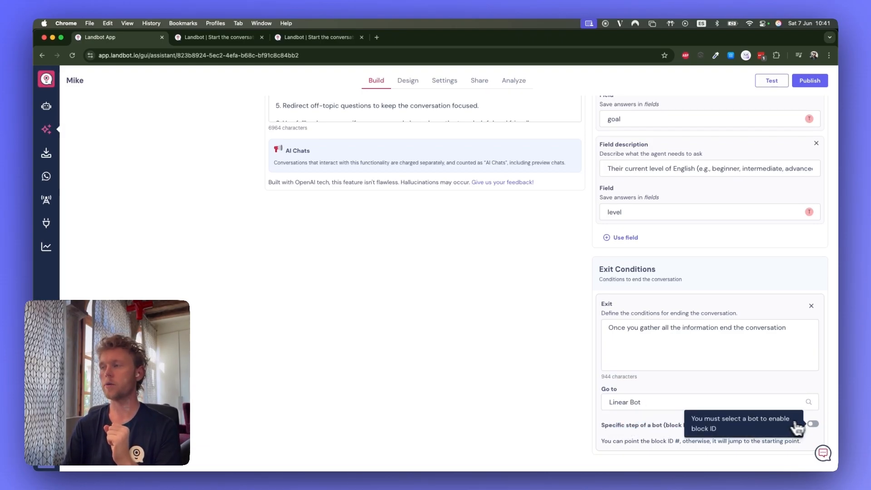
click(814, 425)
scroll(715, 441, down, 3)
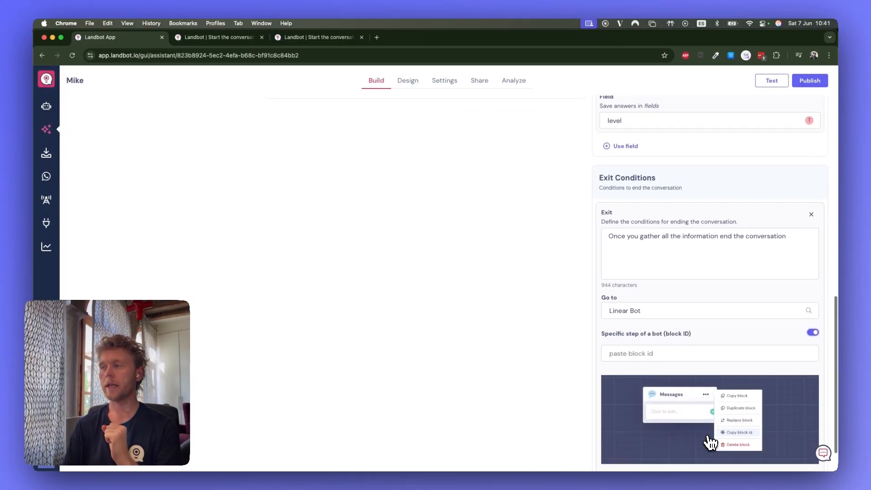
click(657, 354)
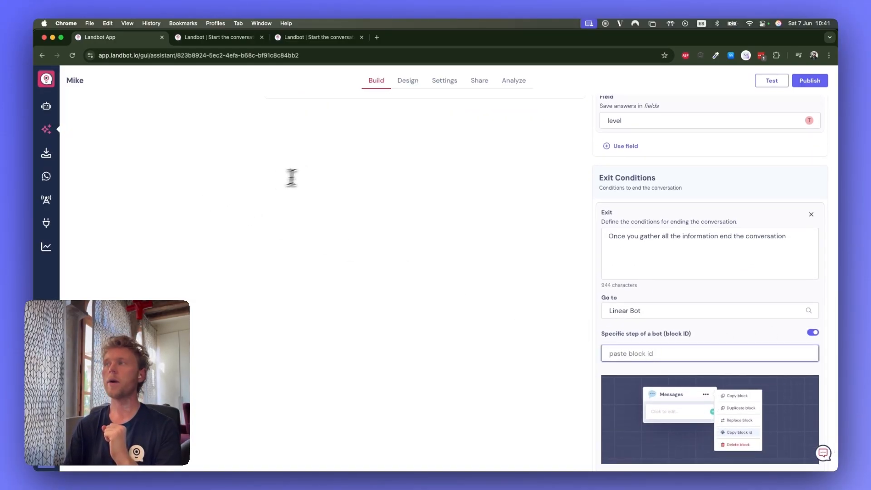
- Open Linear Bot's flow and copy the block ID of its Set a field block
click(47, 107)
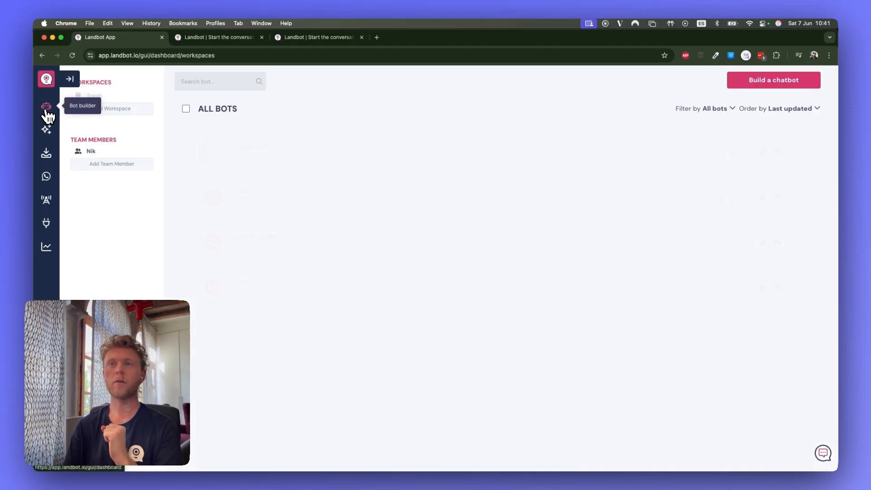
click(275, 152)
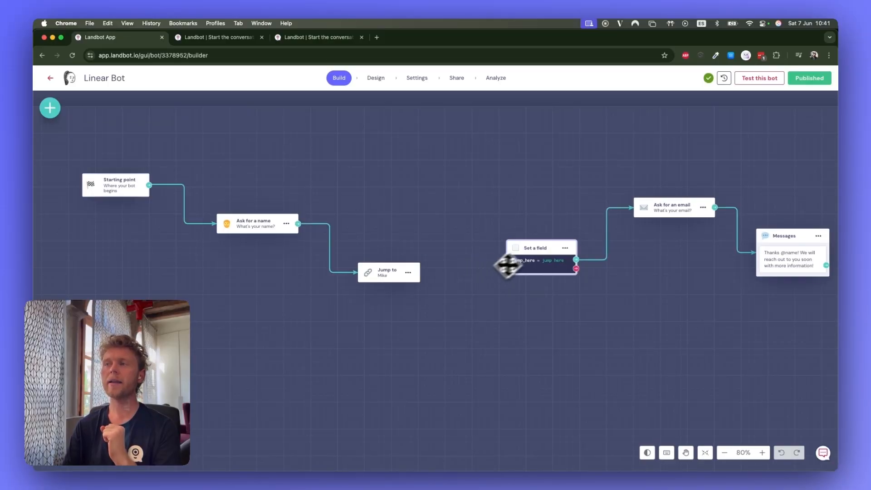
drag(541, 247, 540, 249)
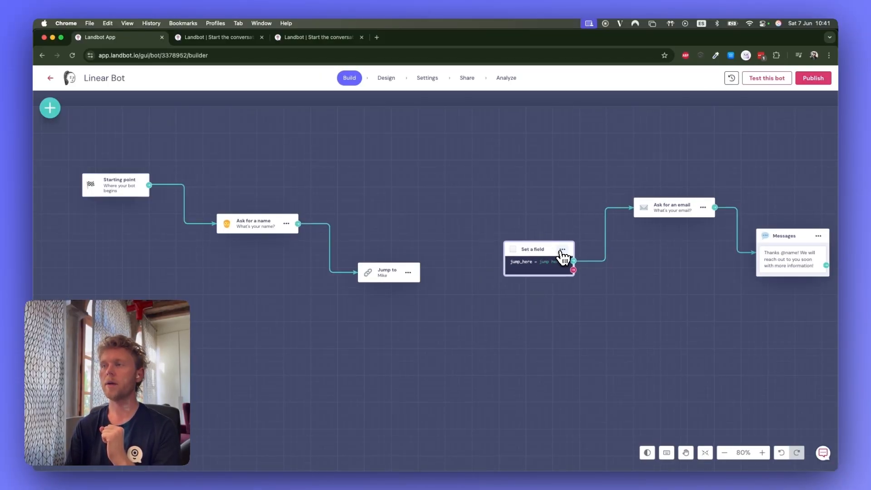
click(562, 250)
click(597, 317)
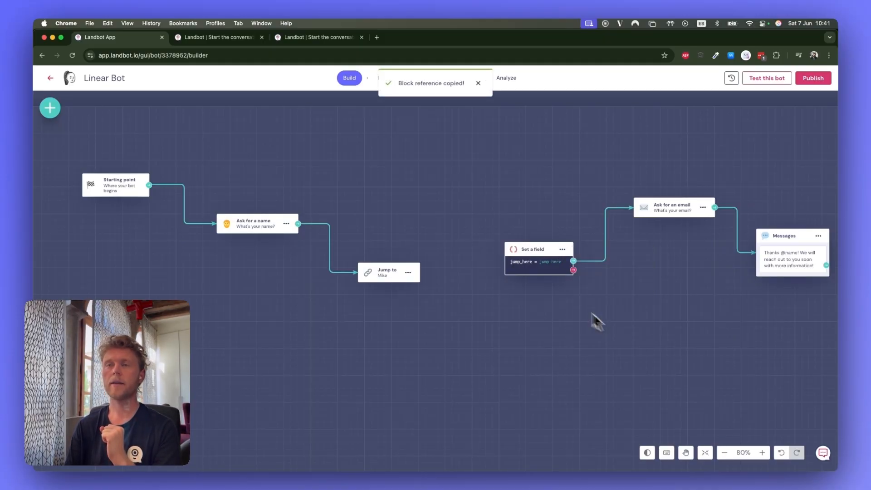
- Reopen agent Mike and replace the exit condition's block ID with the copied Set a field block ID
click(50, 78)
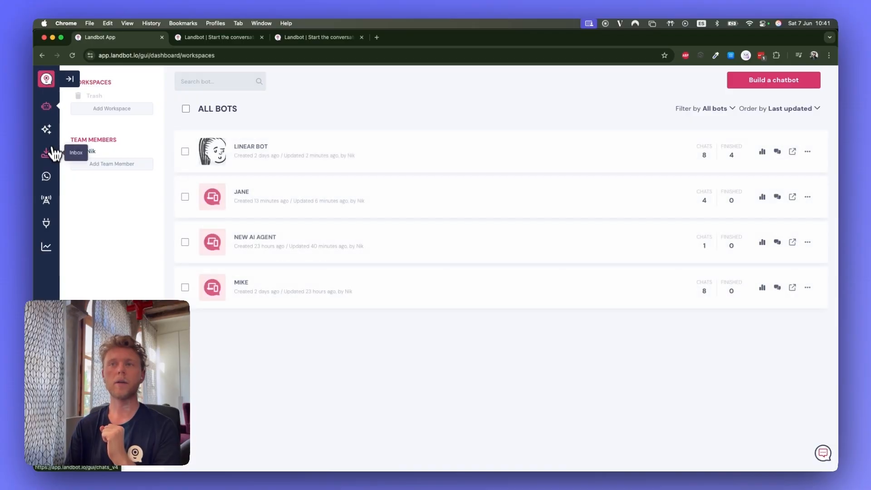
click(269, 290)
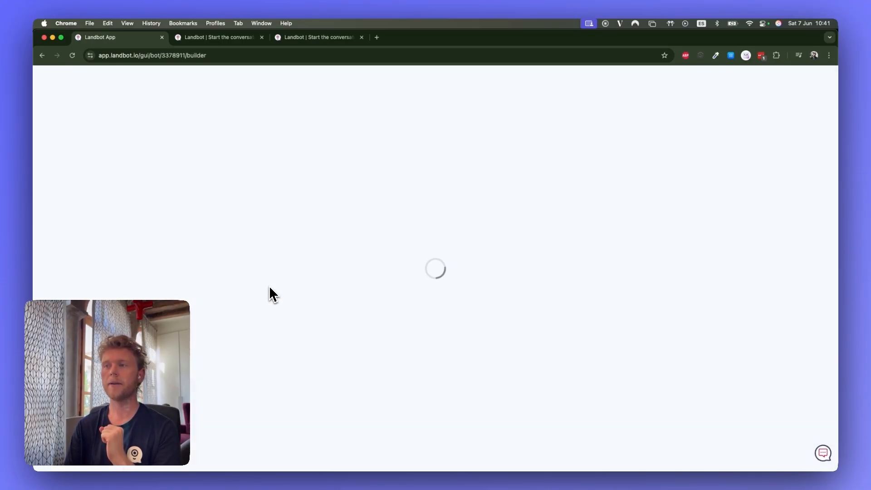
scroll(693, 375, down, 6)
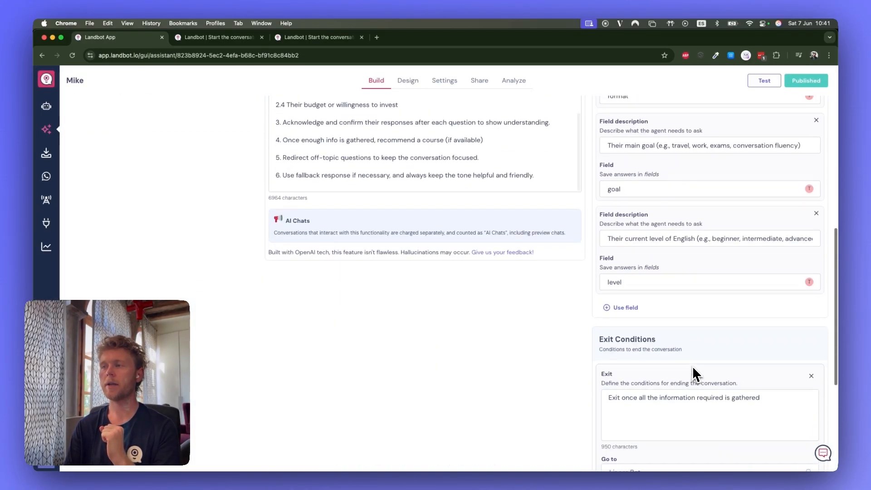
scroll(693, 374, down, 5)
scroll(694, 369, up, 1)
click(652, 354)
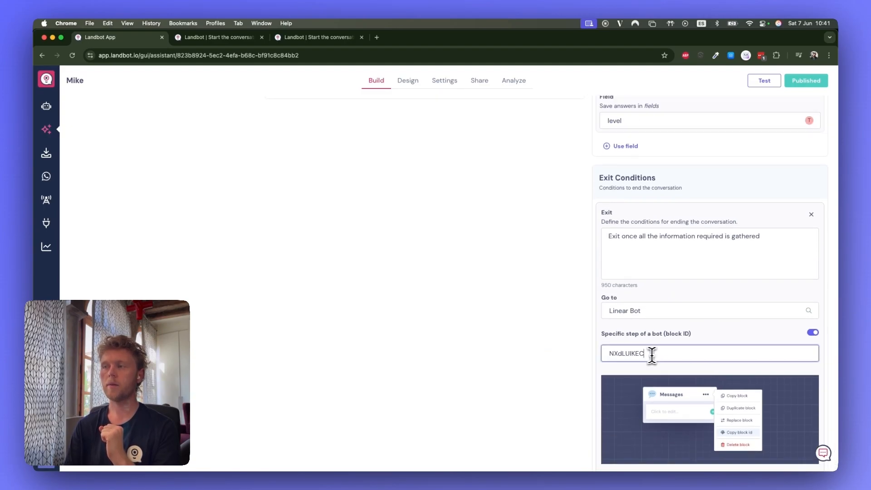
drag(652, 354, 606, 353)
key(BackSpace)
key(super+v)
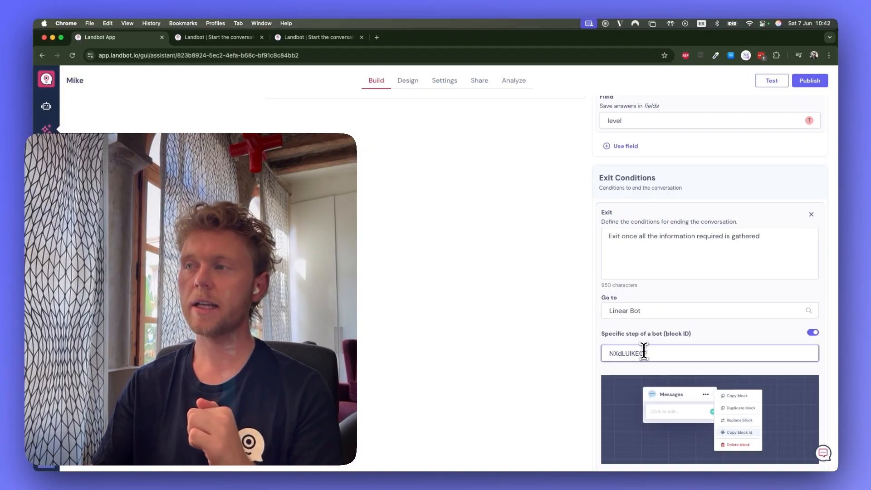
- Publish agent Mike and preview the published assistant, closing the preview and the share dialog
click(810, 82)
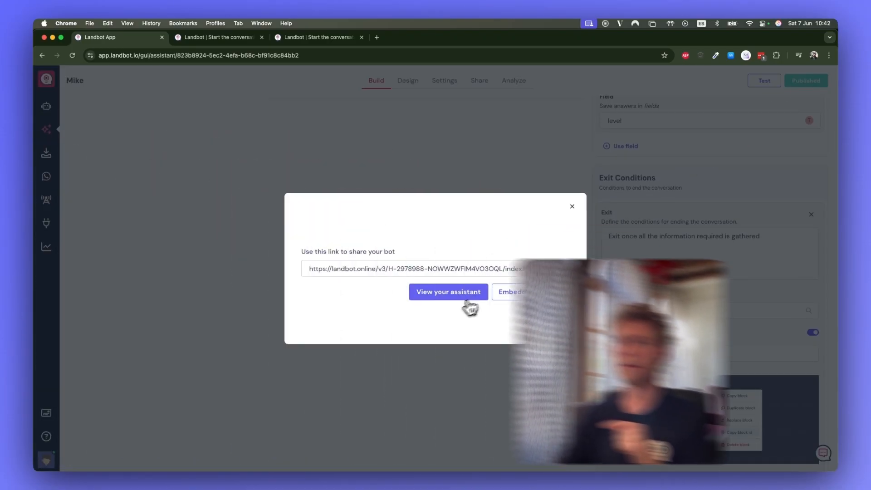
click(451, 297)
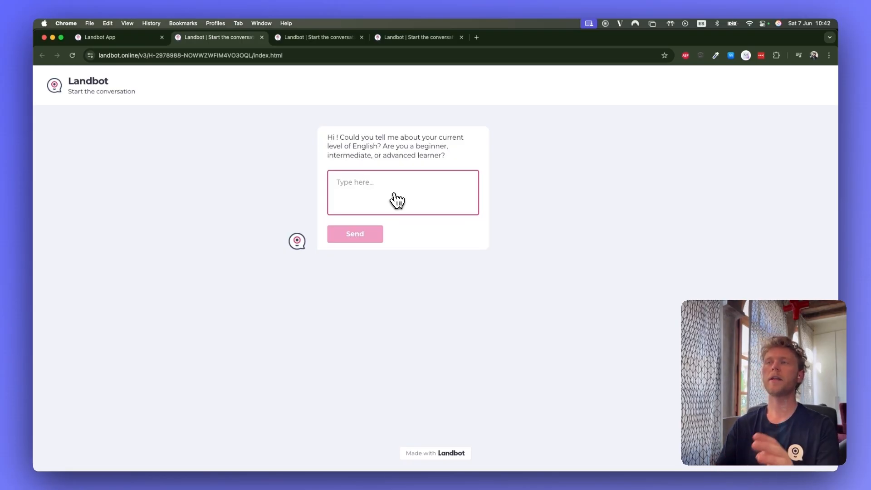
click(262, 38)
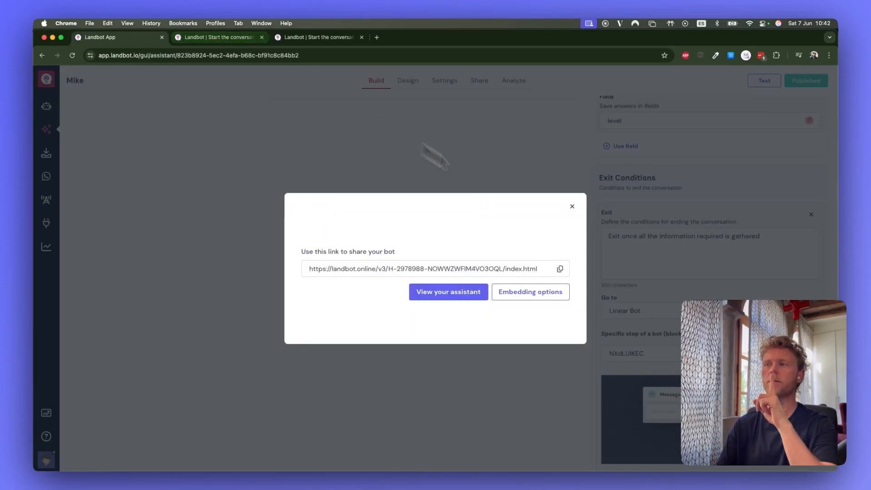
click(572, 207)
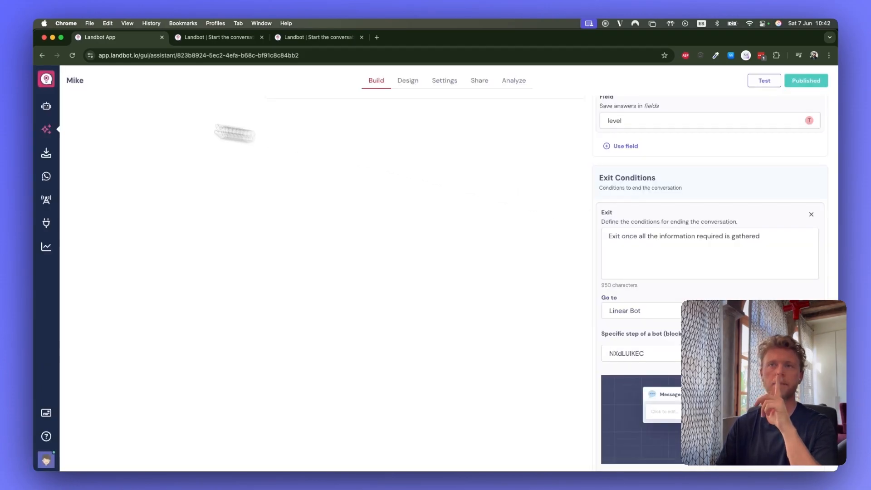
- Open Linear Bot in the bot builder and publish its latest changes
click(46, 107)
click(295, 194)
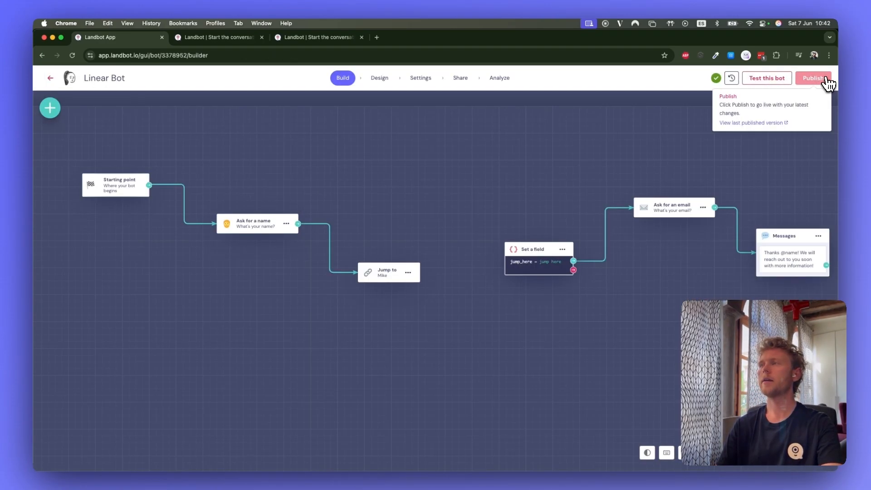
click(827, 83)
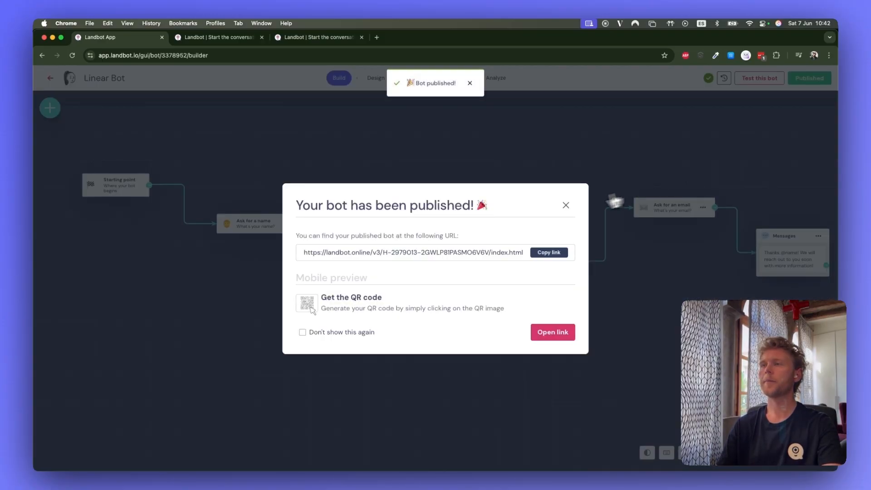
click(566, 205)
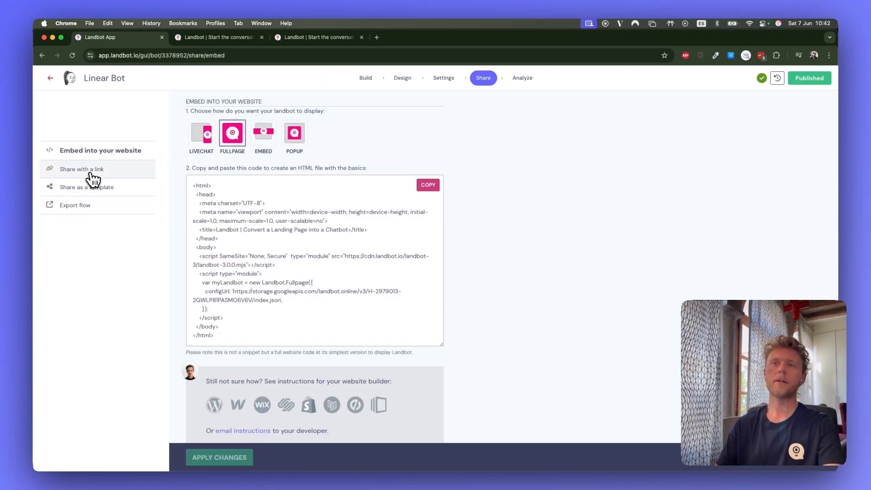
- Open Linear Bot's published chat from its share link
click(93, 177)
click(401, 133)
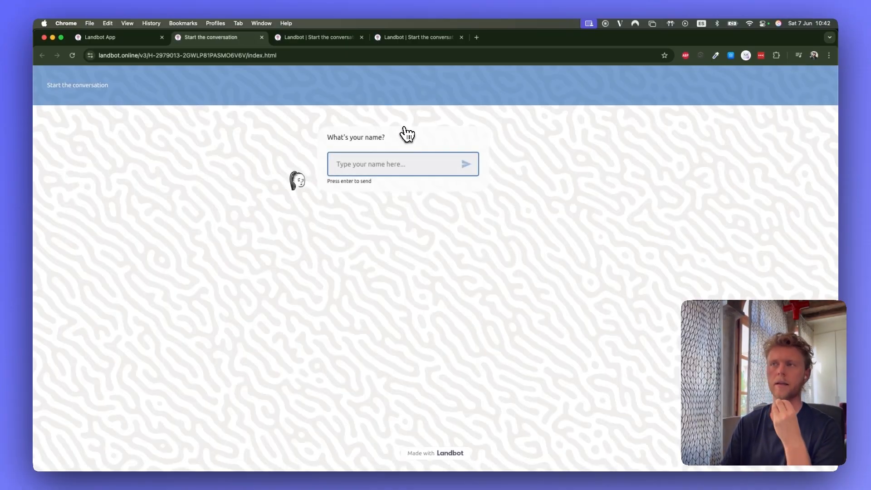
click(366, 164)
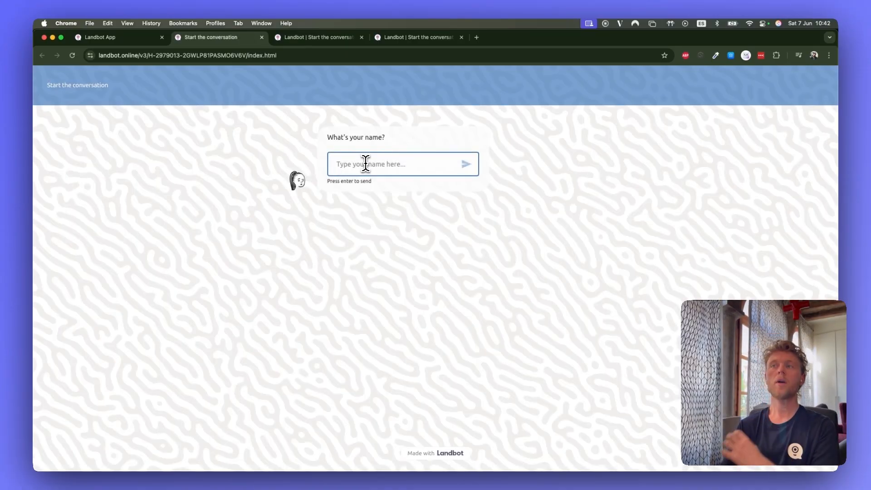
- Review Linear Bot's flow in the builder and answer the published chat's name question with a first name
click(119, 37)
click(362, 79)
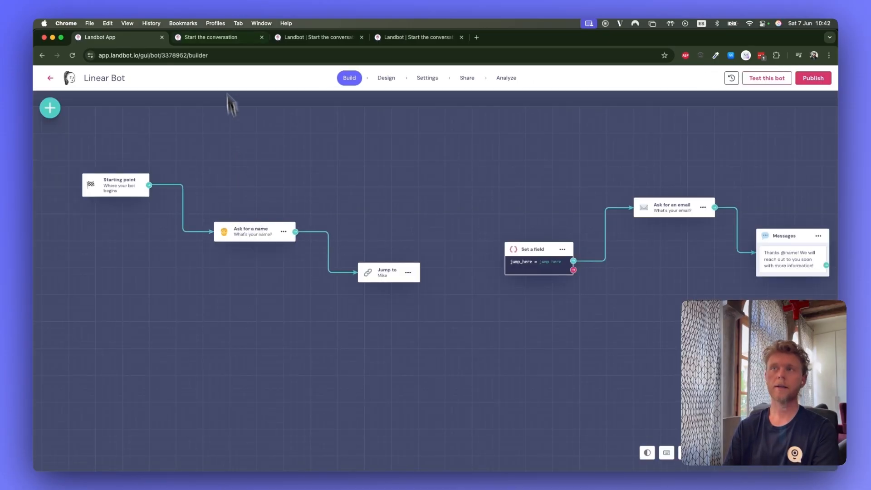
click(221, 39)
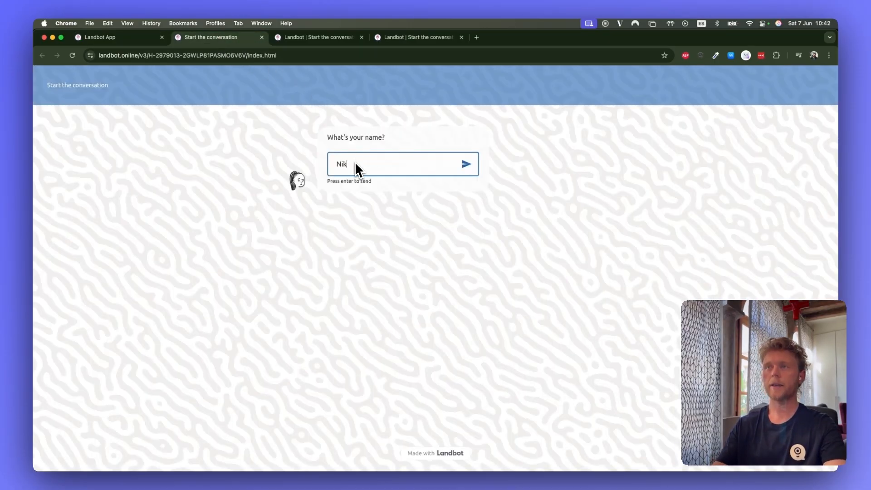
click(355, 163)
text(Nik)
key(Return)
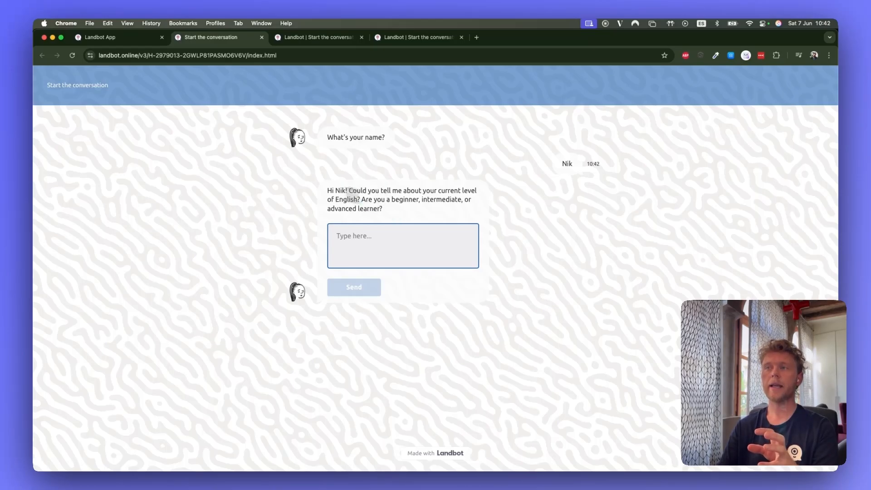
- Answer the agent's English level question with "intermediate", copied from its own message
drag(385, 209, 334, 189)
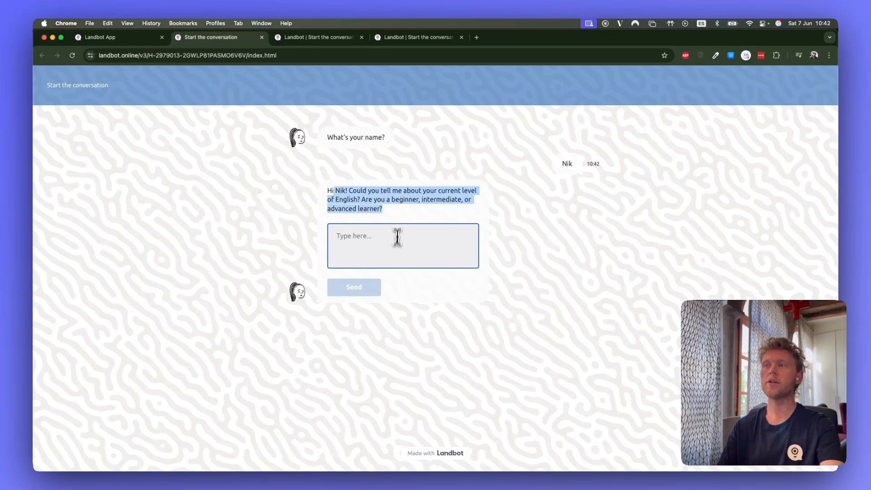
click(395, 256)
double_click(440, 199)
key(super+c)
click(393, 251)
key(super+v)
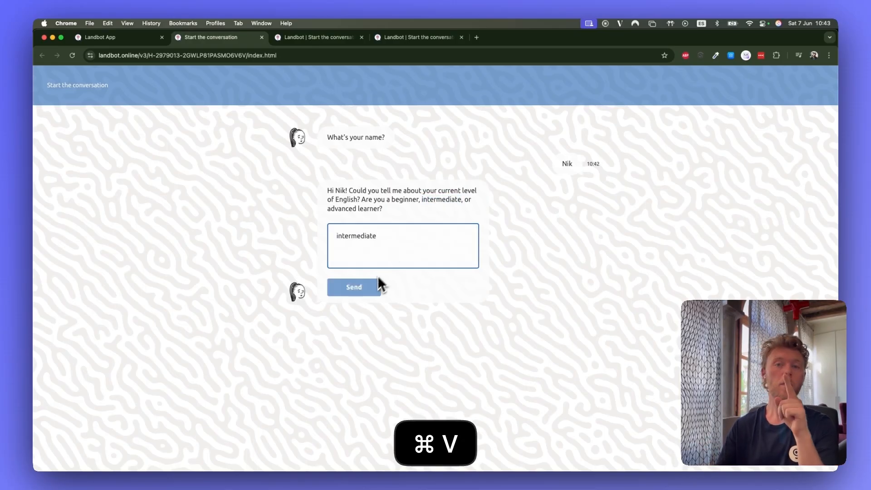
click(376, 287)
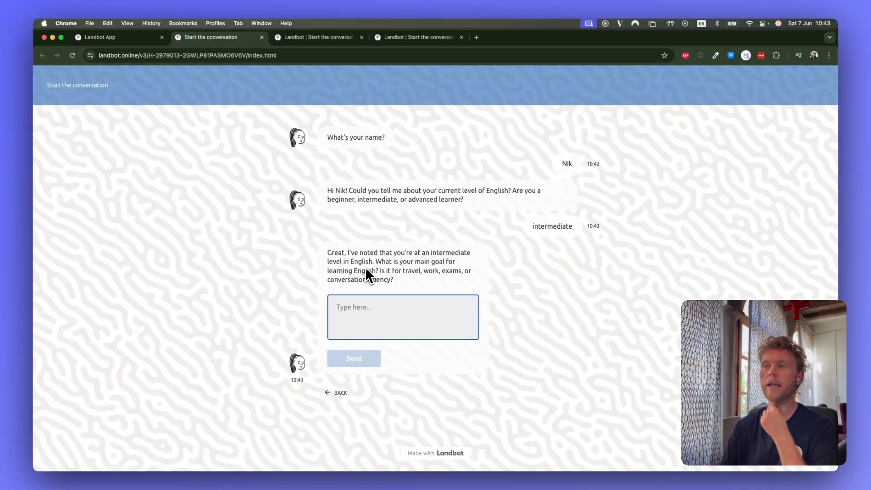
- Answer the question about the main goal for learning English with "Work"
click(383, 321)
text(Would)
key(BackSpace)
key(BackSpace)
key(BackSpace)
key(BackSpace)
text(r)
key(BackSpace)
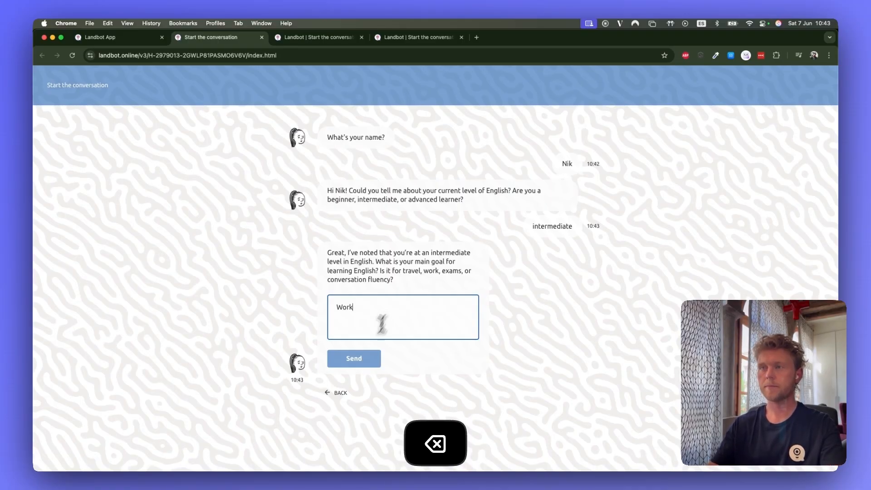
click(359, 367)
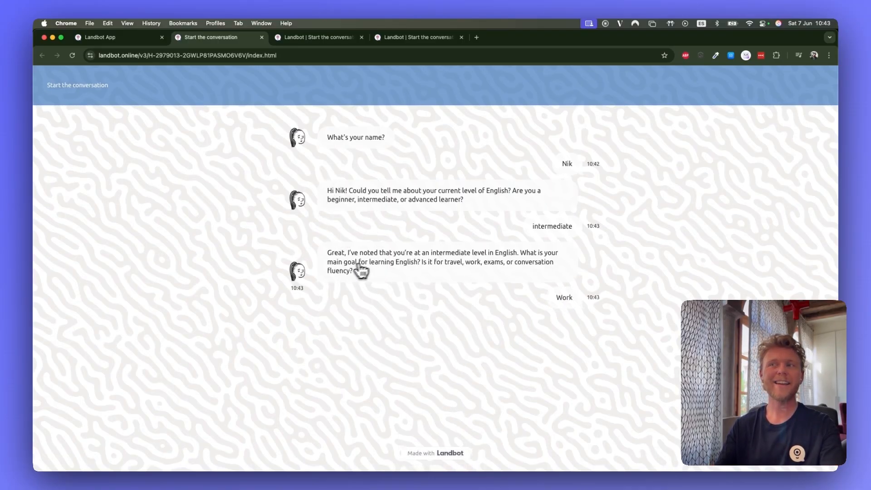
- View the design templates available for Linear Bot
click(133, 40)
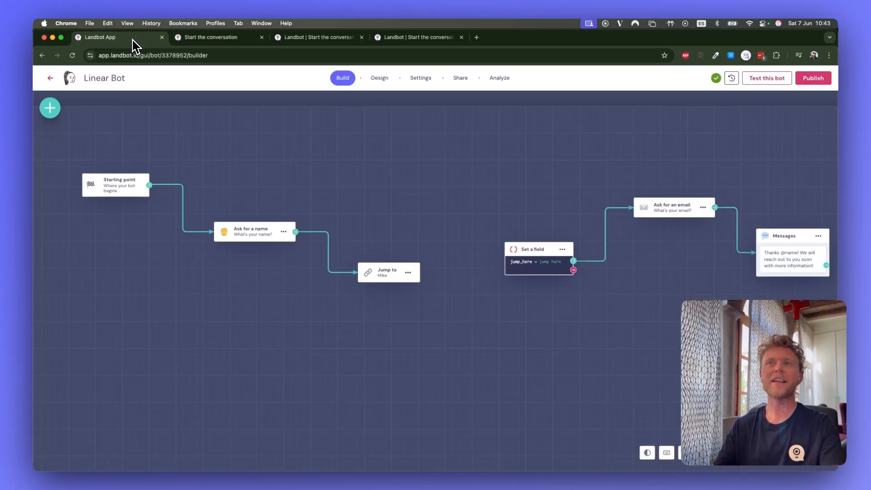
click(380, 79)
click(98, 146)
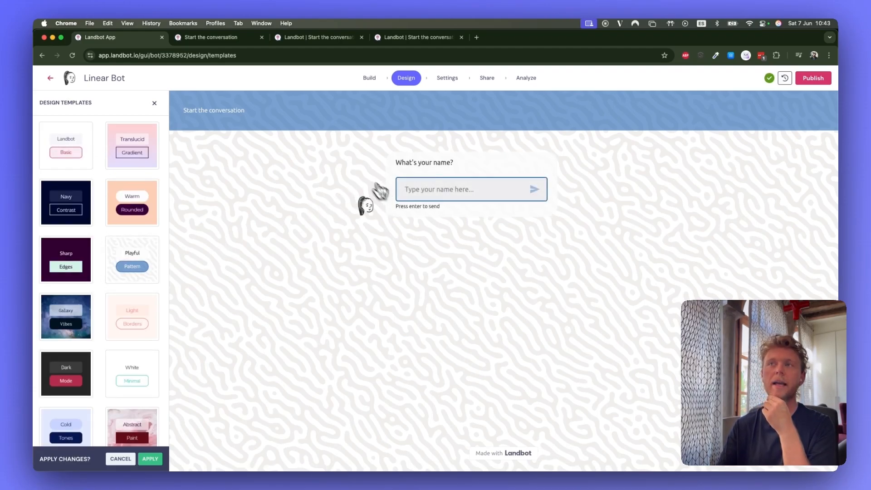
- Return to the published chat and answer the preferred learning format question with "Online"
click(211, 37)
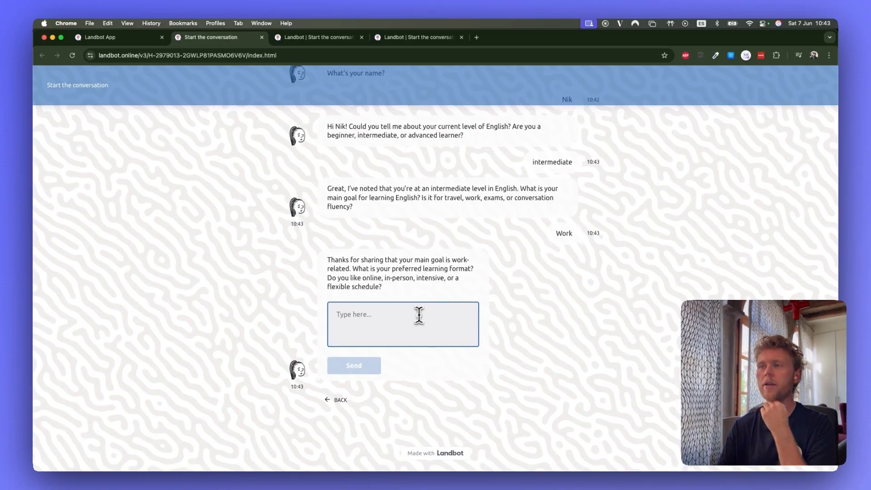
click(398, 325)
text(Online)
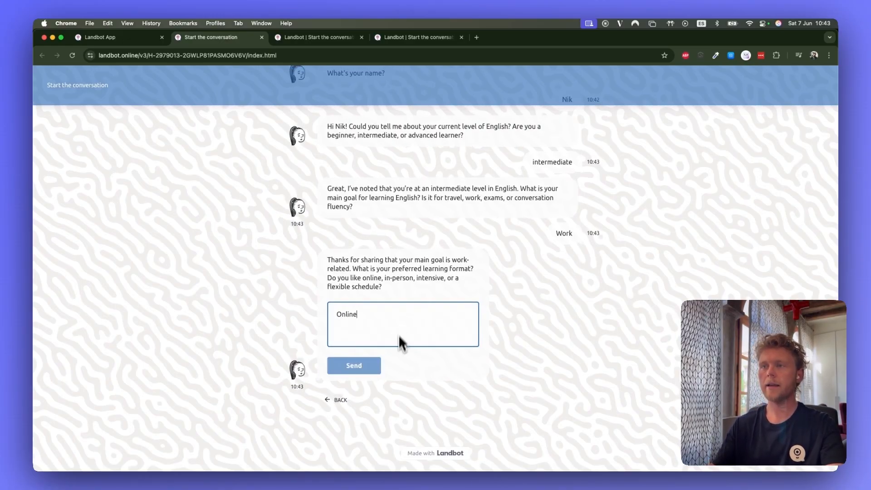
click(351, 368)
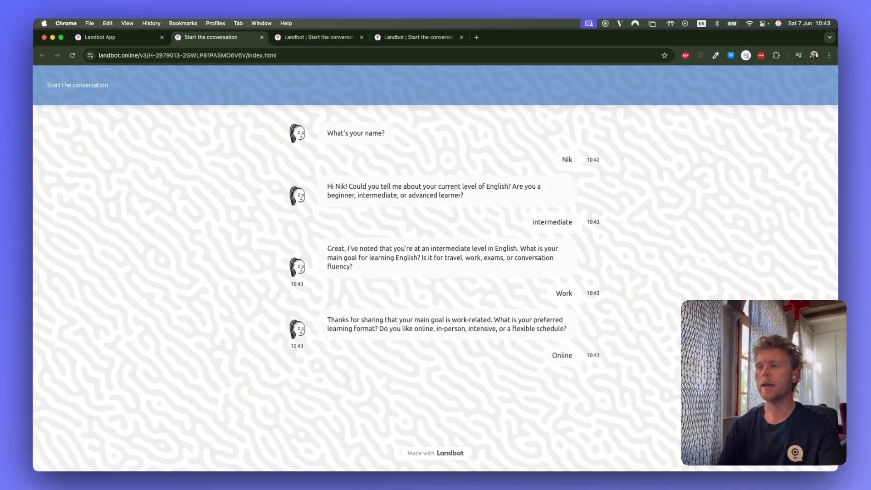
- Answer the question about the course budget with "60 month"
click(384, 313)
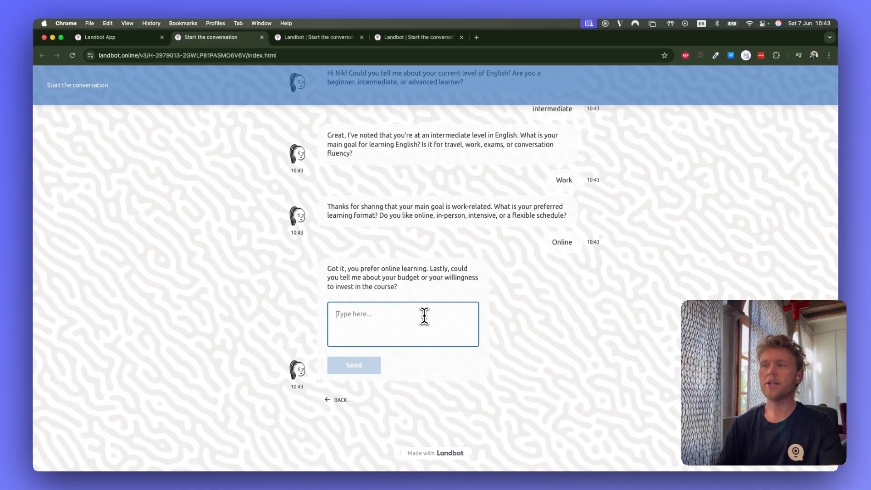
text(60 month)
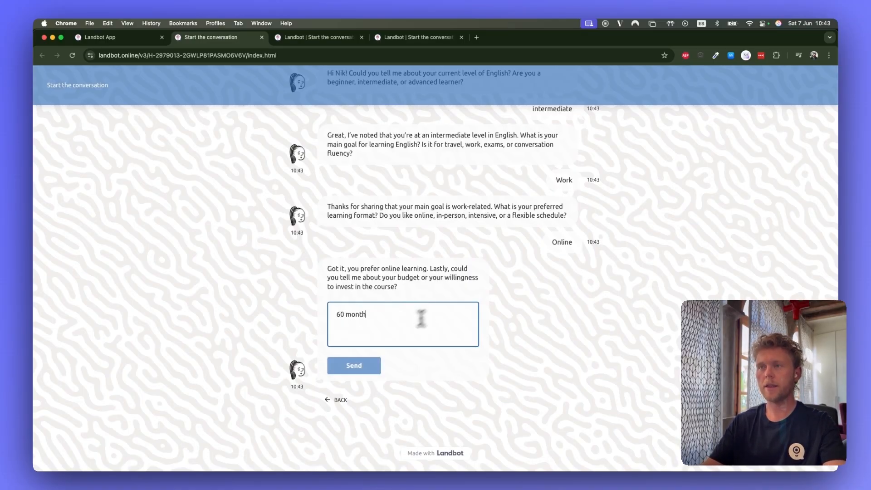
click(354, 365)
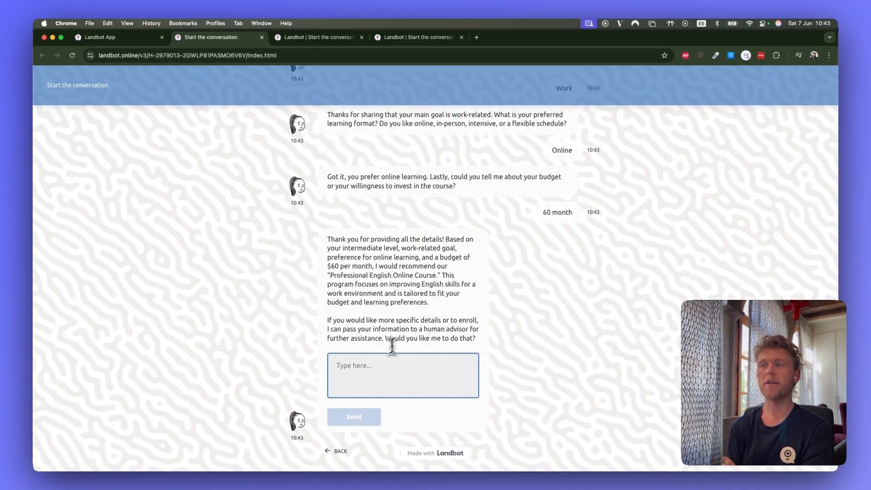
- Answer "Yes" to the question about passing the information to a human advisor
click(361, 374)
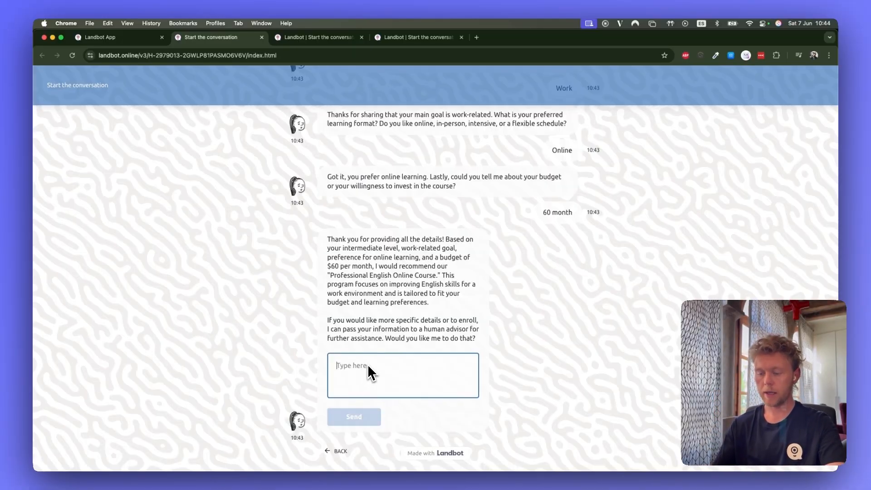
text(Yes)
click(343, 421)
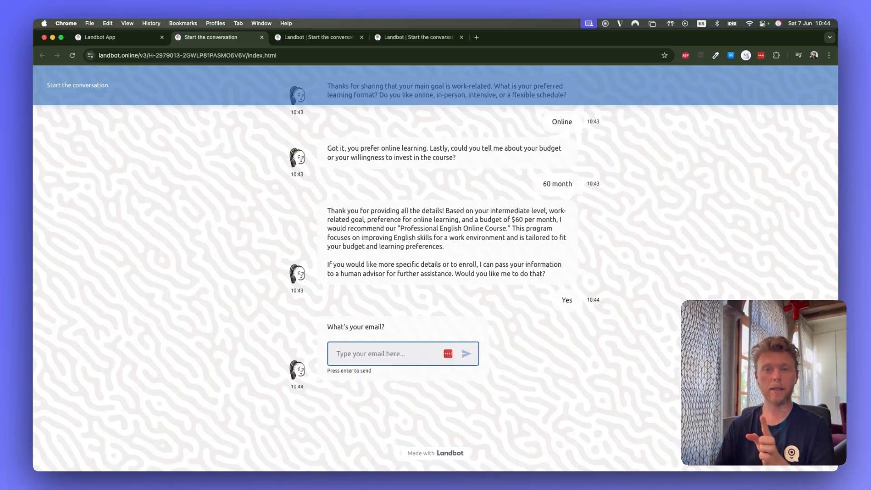
- In Linear Bot's builder flow, inspect the settings of the jump_here Set a field block and the Ask for an email block
click(114, 37)
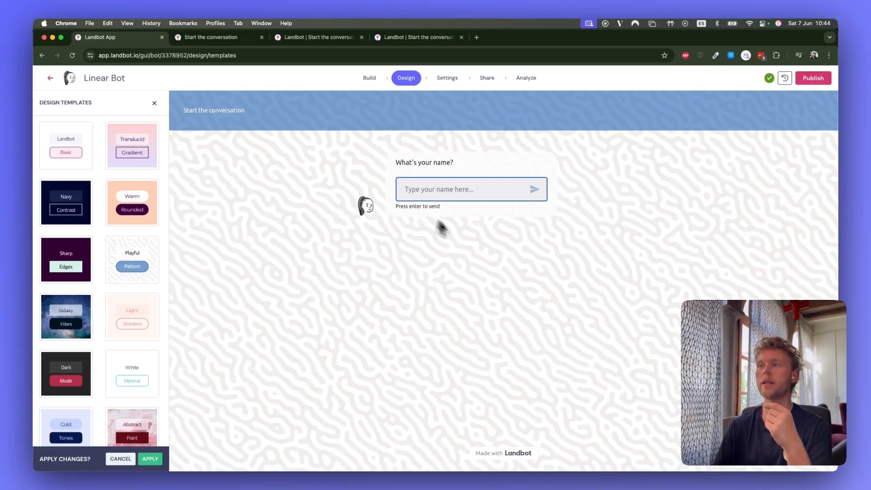
click(363, 81)
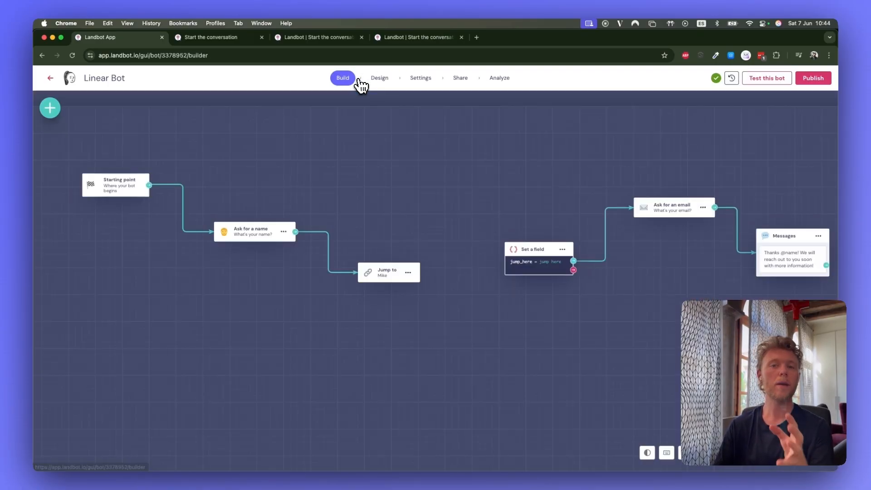
click(540, 254)
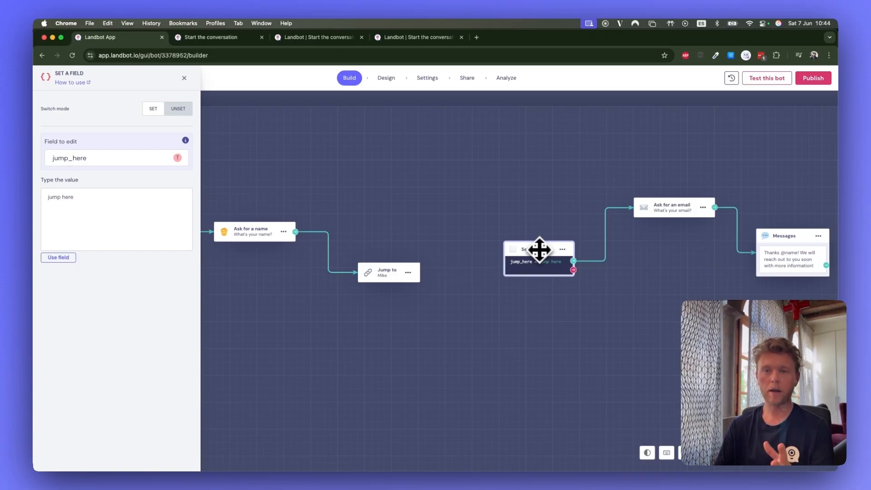
click(670, 211)
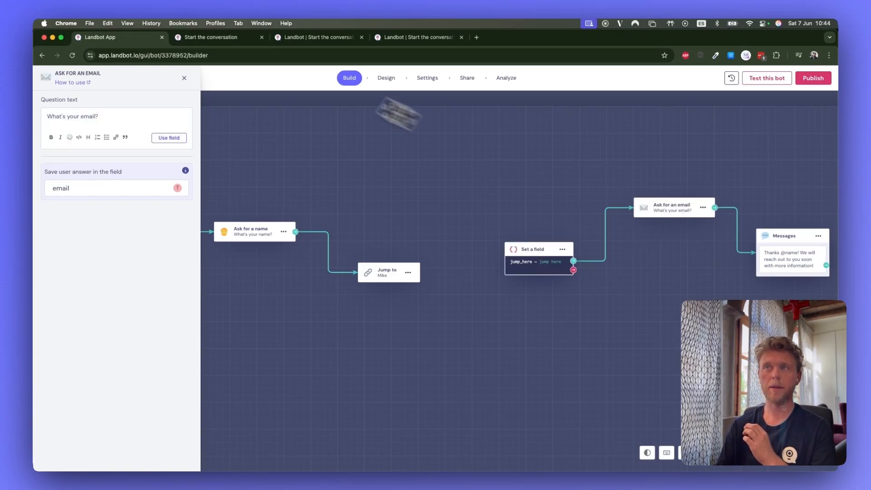
- Return to the published chat and submit a test e-mail address in reply to the e-mail question
click(224, 38)
click(367, 358)
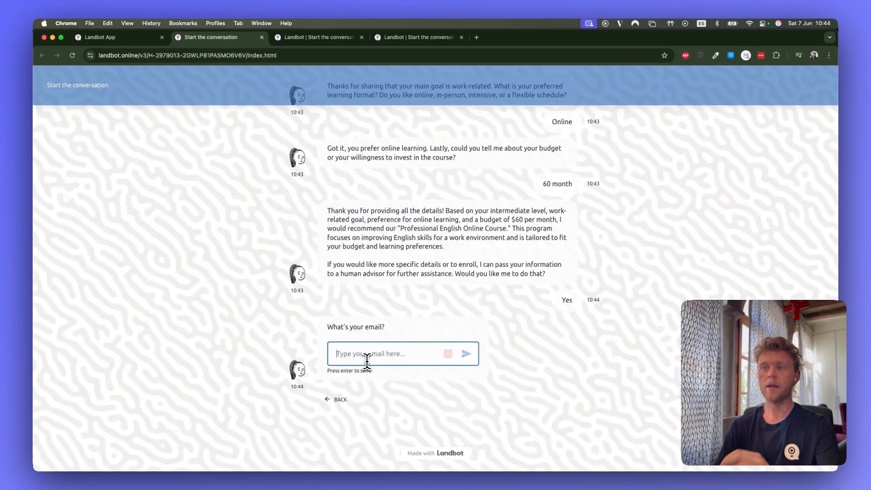
text(nik@test.)
key(BackSpace)
text(com)
key(Return)
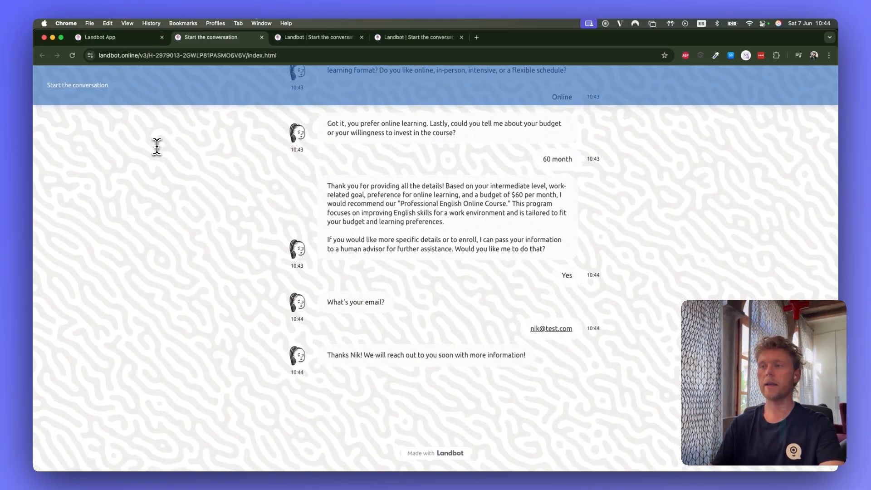
- Go back to Linear Bot's flow and close the email block's settings to view the blocks up to the final message
click(129, 39)
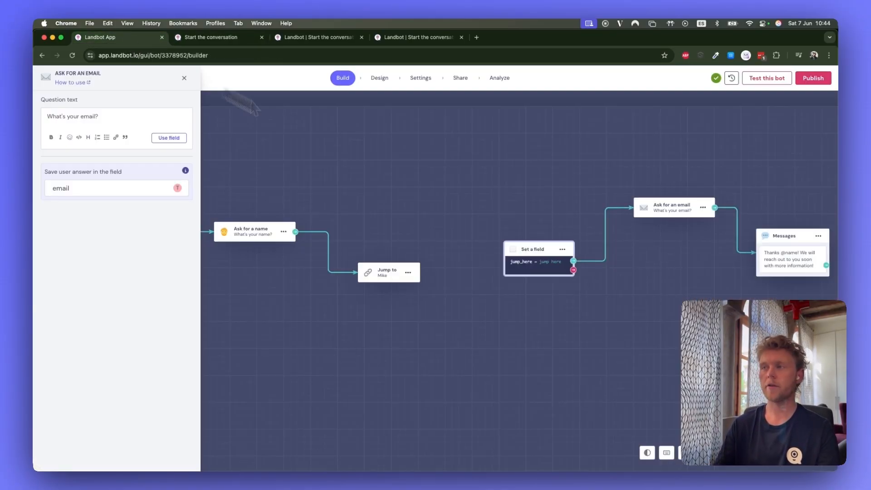
drag(702, 249, 722, 242)
click(184, 78)
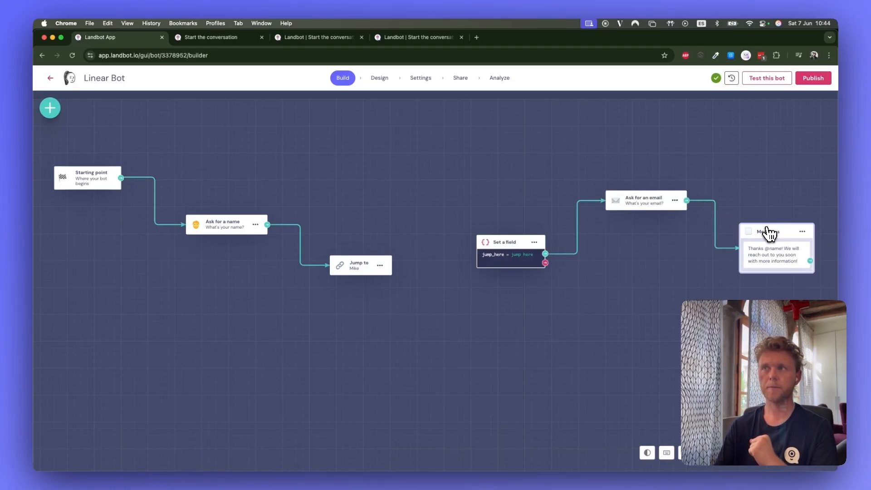
- Review Linear Bot's conversation data for today, checking the captured email, goal, budget, format and level fields
click(507, 81)
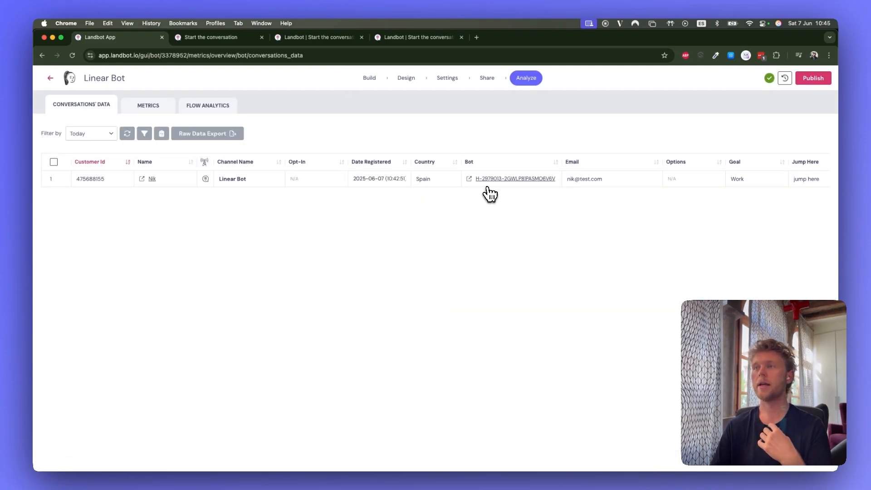
scroll(318, 185, right, 2)
scroll(336, 184, right, 3)
scroll(496, 191, right, 4)
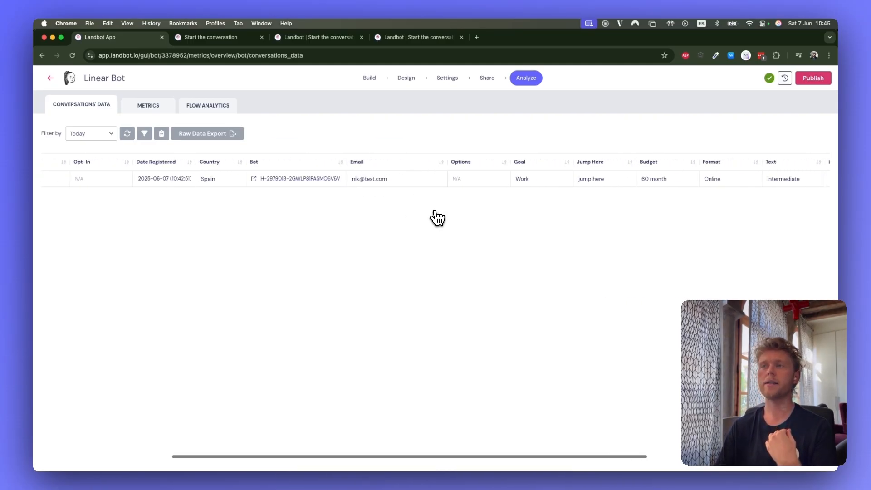
scroll(437, 218, right, 9)
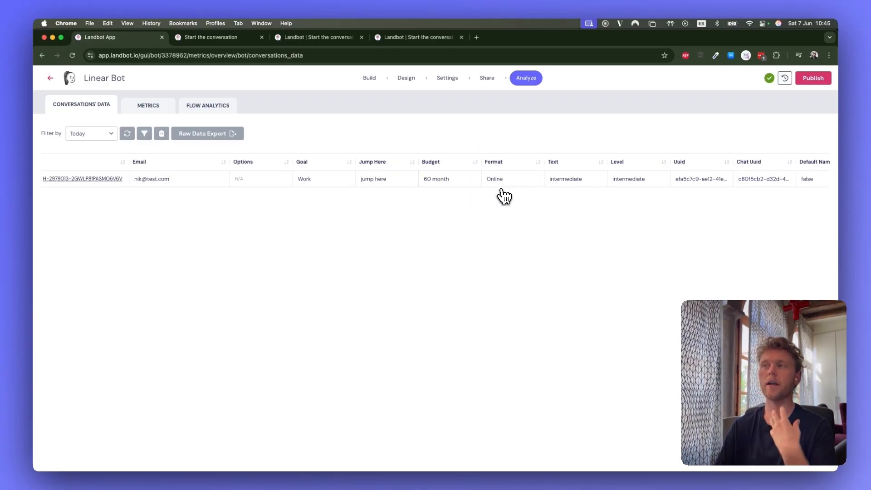
scroll(586, 199, right, 3)
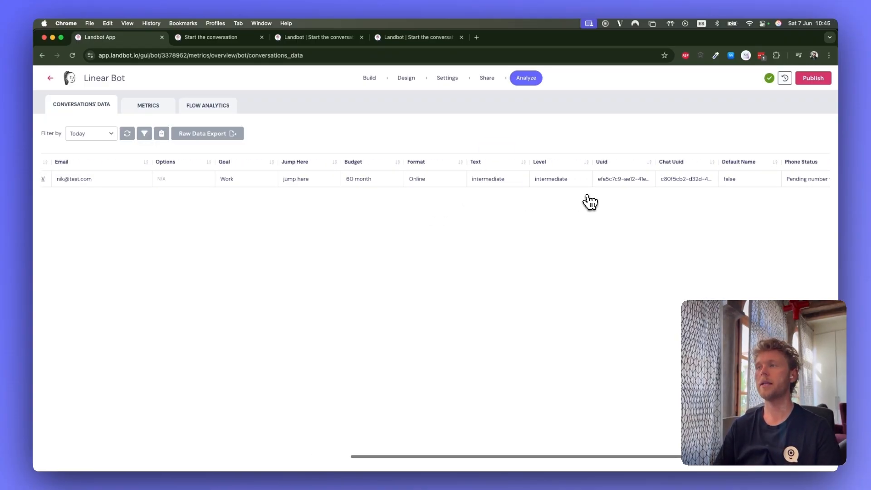
scroll(612, 242, left, 3)
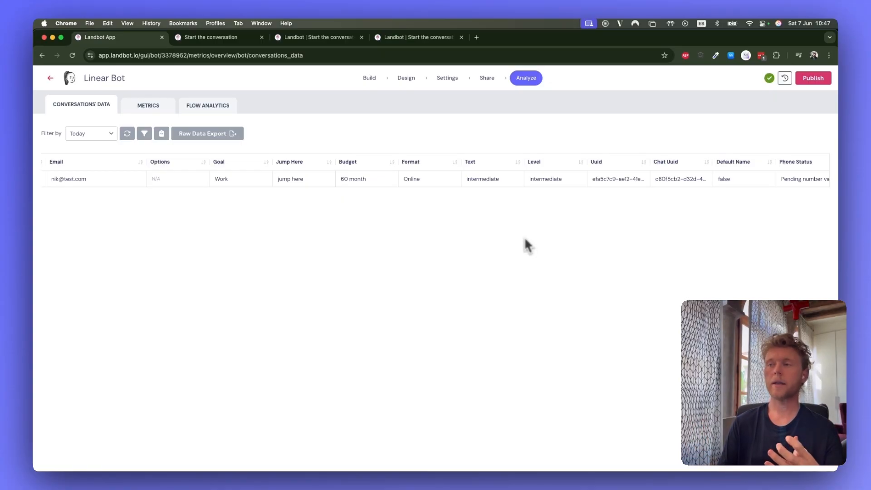
- Return to Linear Bot's flow and browse the integration blocks that can be connected after the thank-you message
click(370, 86)
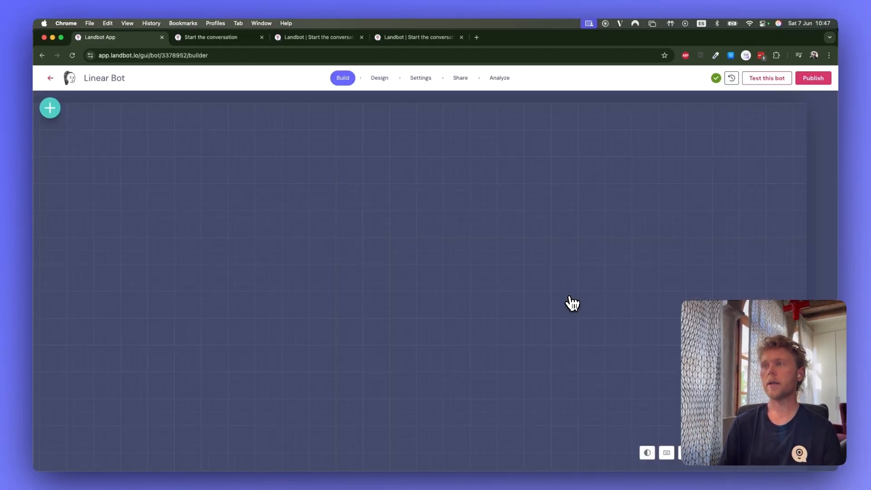
drag(675, 264, 717, 303)
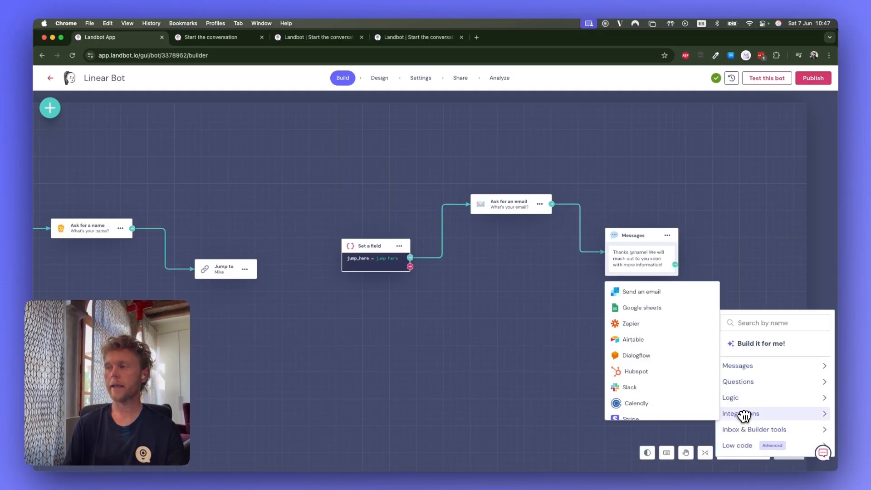
scroll(645, 363, down, 2)
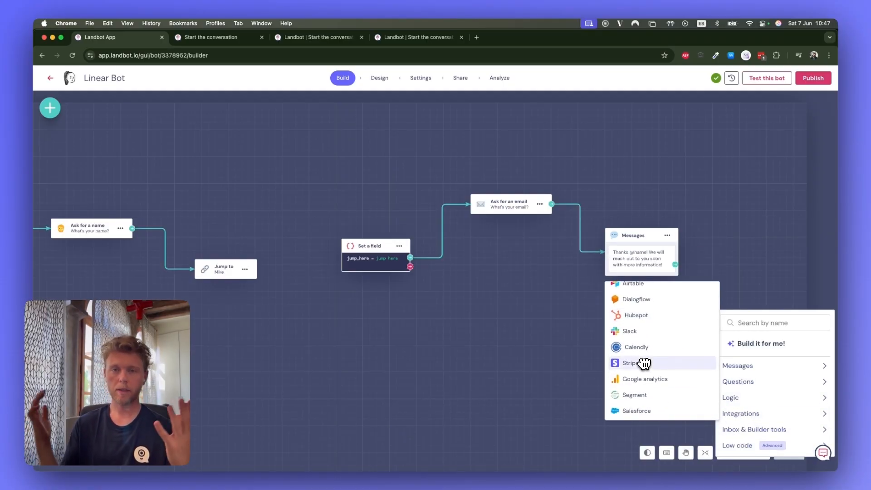